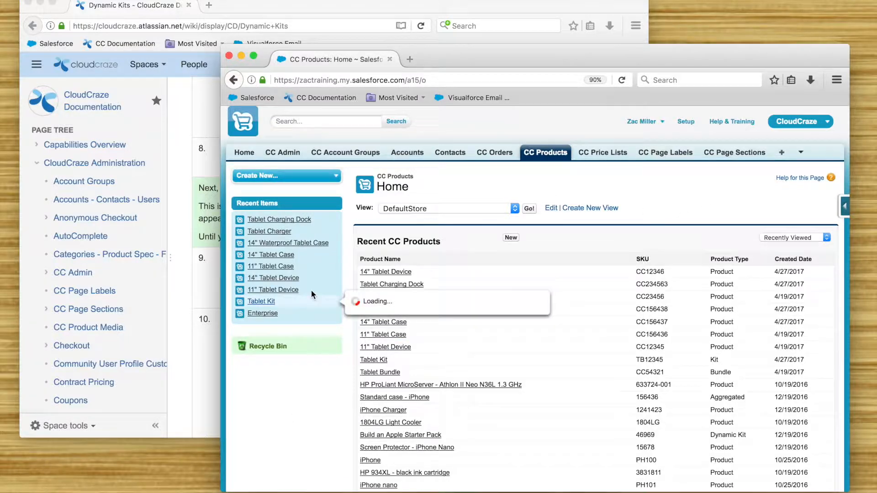
mouse_move(311, 275)
mouse_move(319, 255)
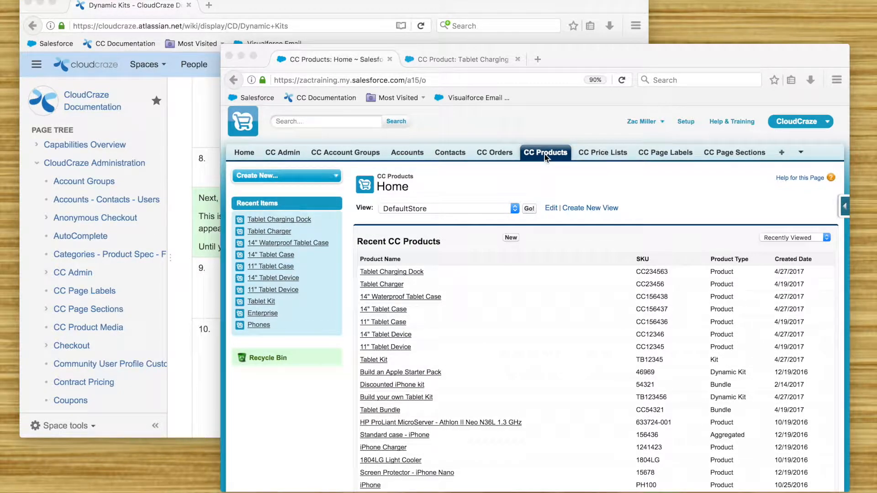
Step: Start a new CC Product named "Build your own Tablet Kit" with SKU TK123456
left_click(511, 238)
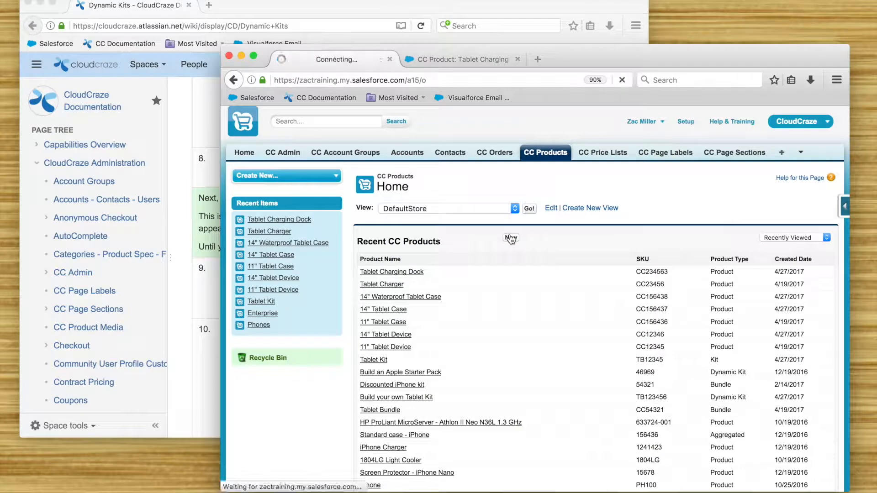
left_click(497, 250)
type("Build")
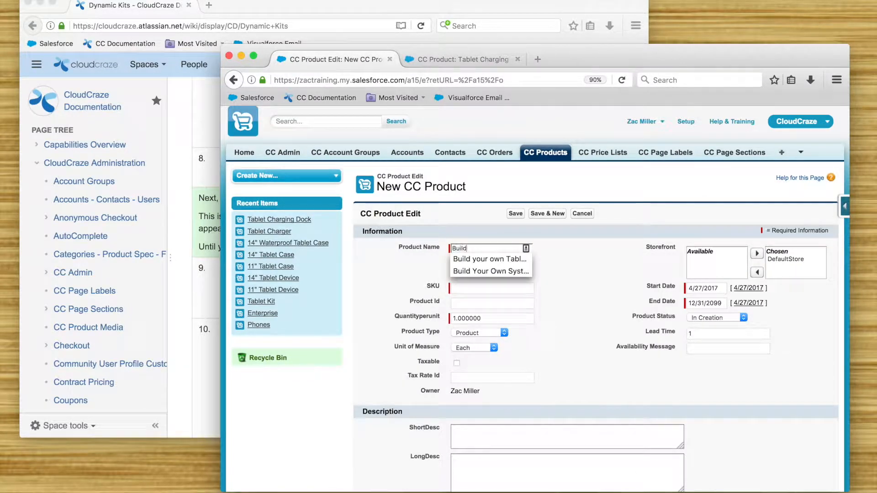
type(" your own Tablet Kit")
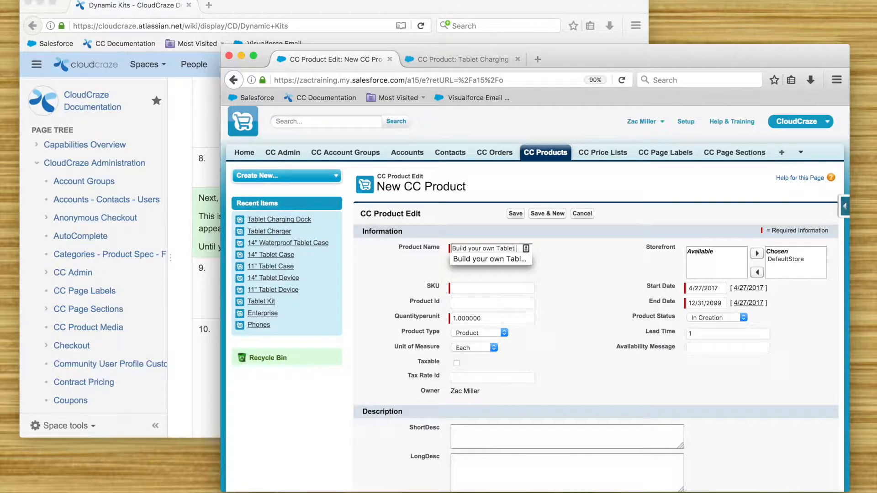
key("Tab")
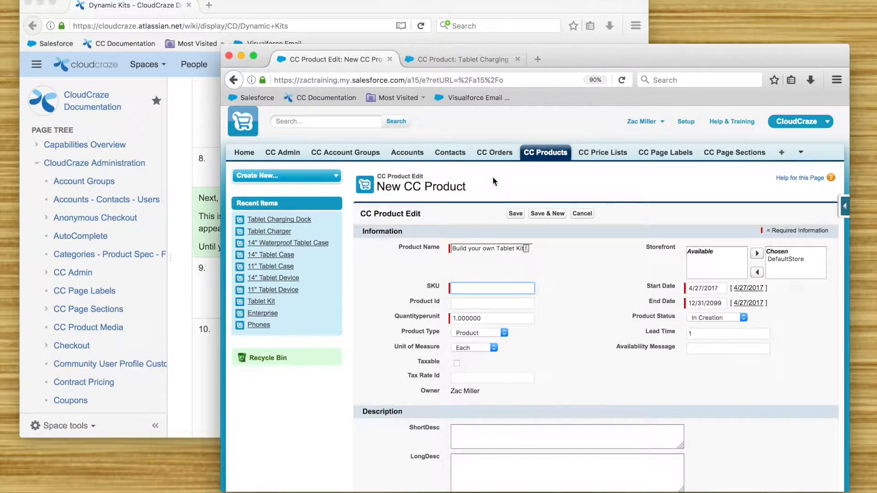
type("TK")
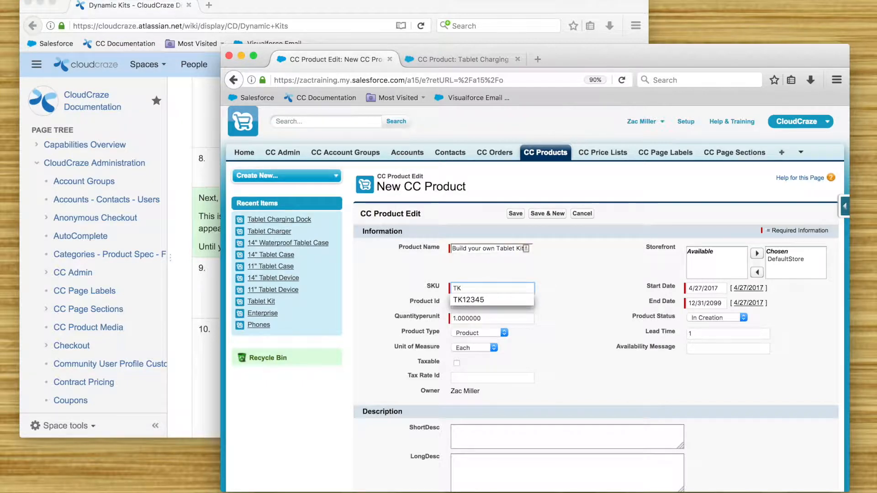
type("123456")
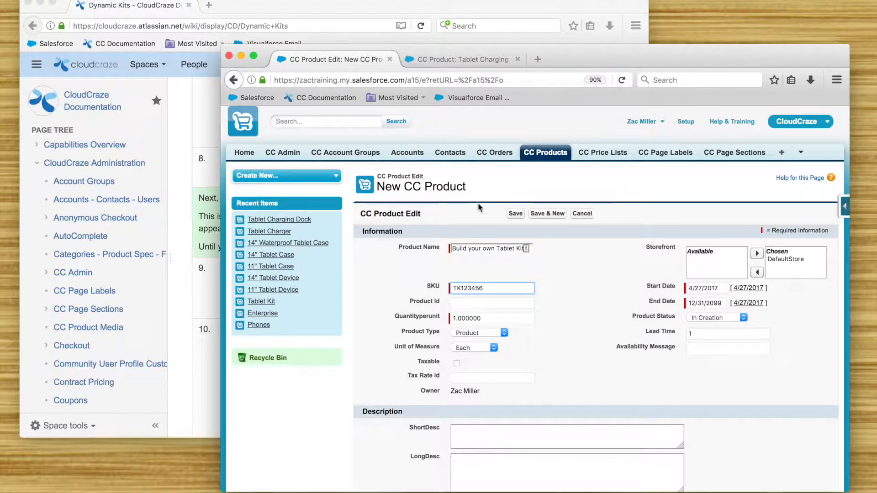
Step: Set the new product's type to Dynamic Kit and its status to Released, and save the product
left_click(481, 330)
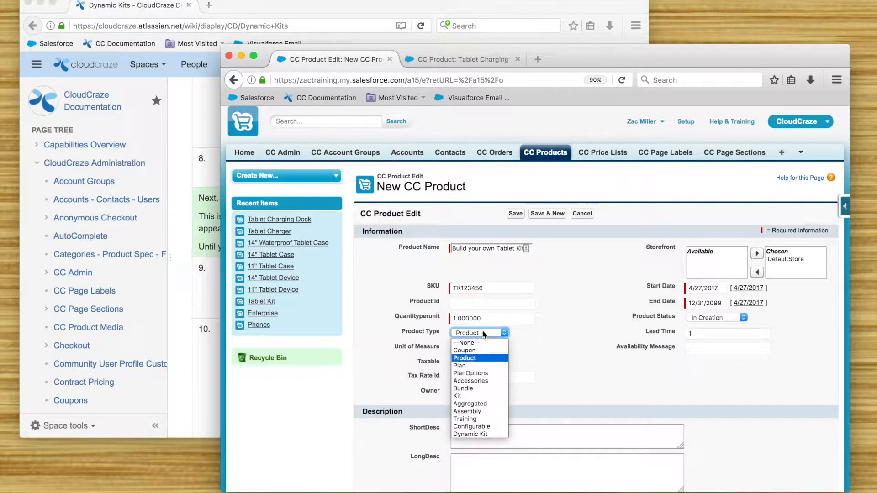
left_click(475, 435)
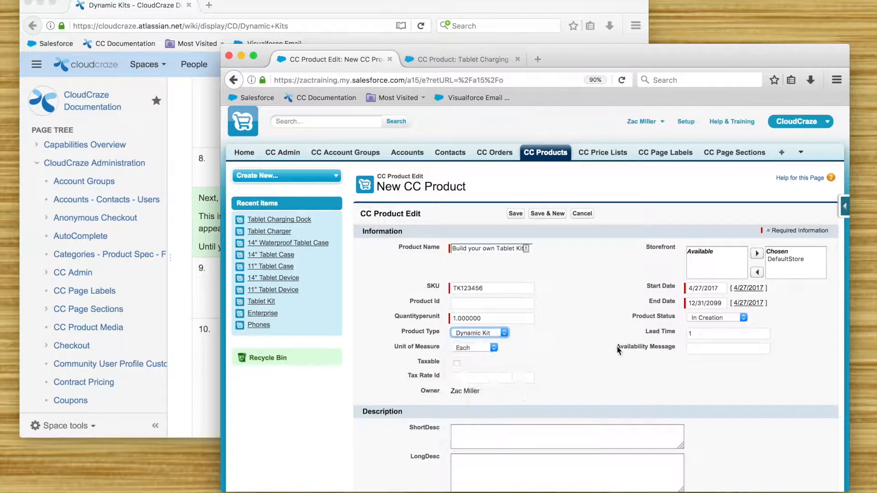
left_click(736, 316)
left_click(720, 350)
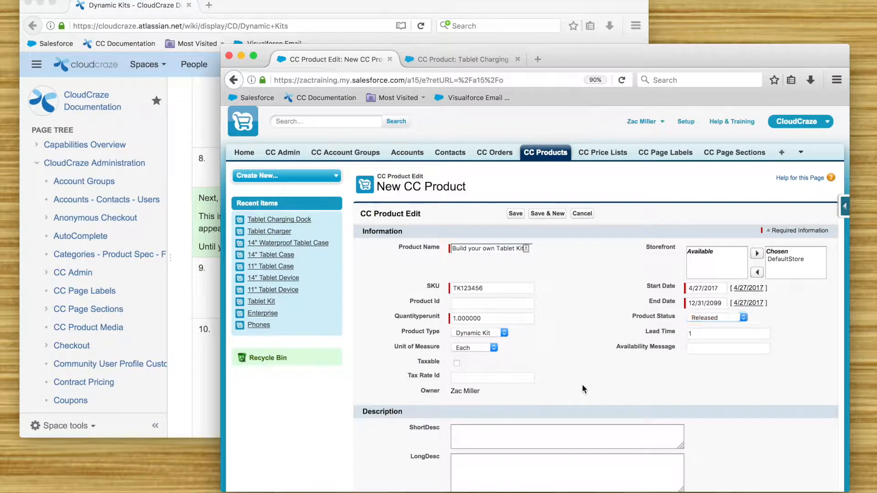
scroll(582, 384, "down", 5)
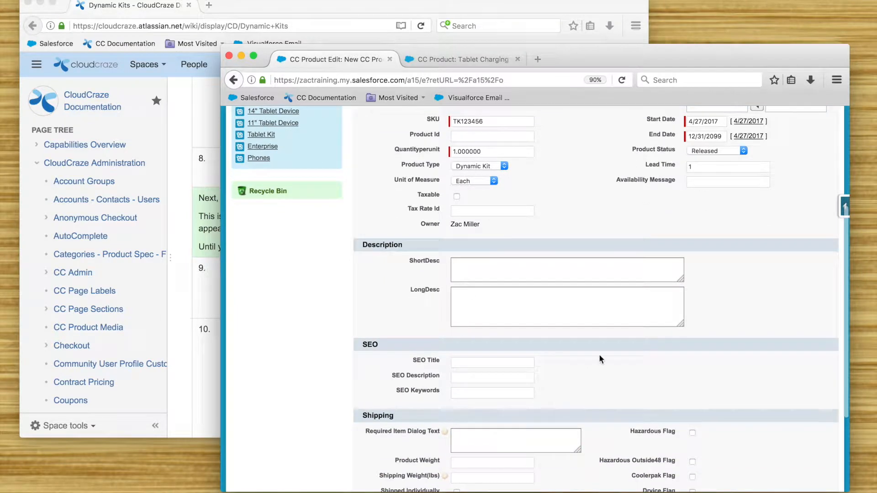
scroll(760, 365, "down", 4)
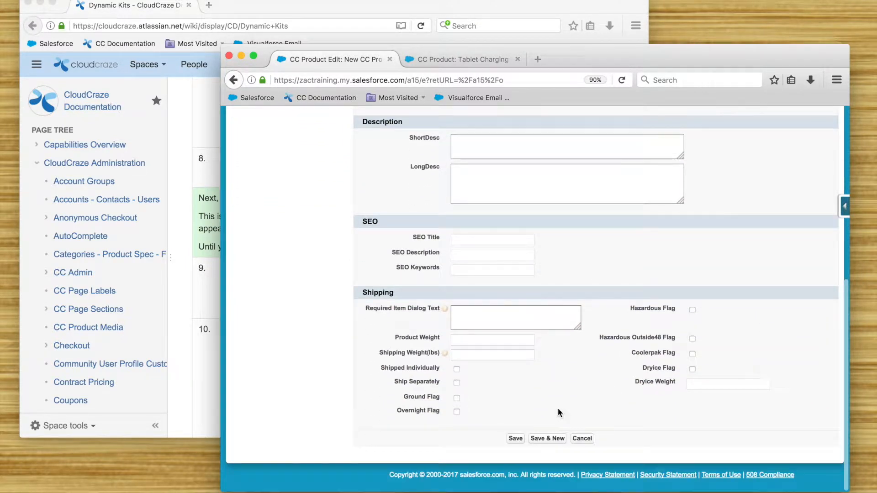
left_click(515, 438)
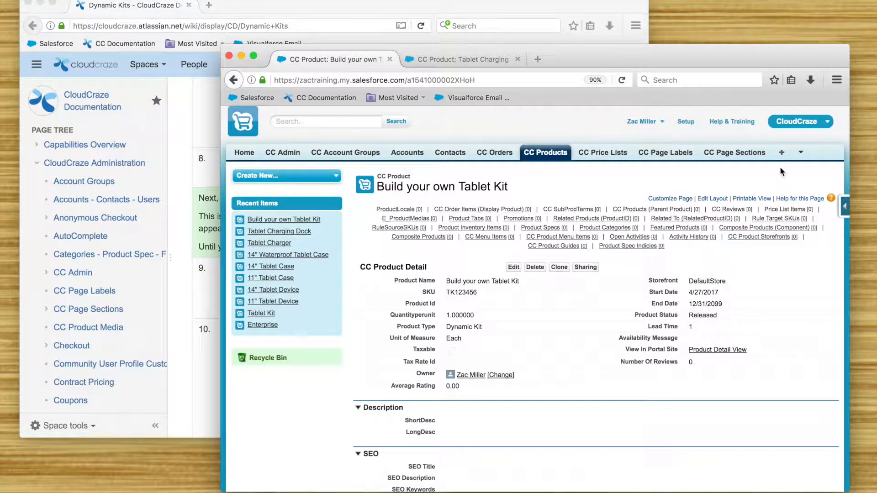
Step: Create and save a new CC Related Product Group named "Tablets"
left_click(781, 154)
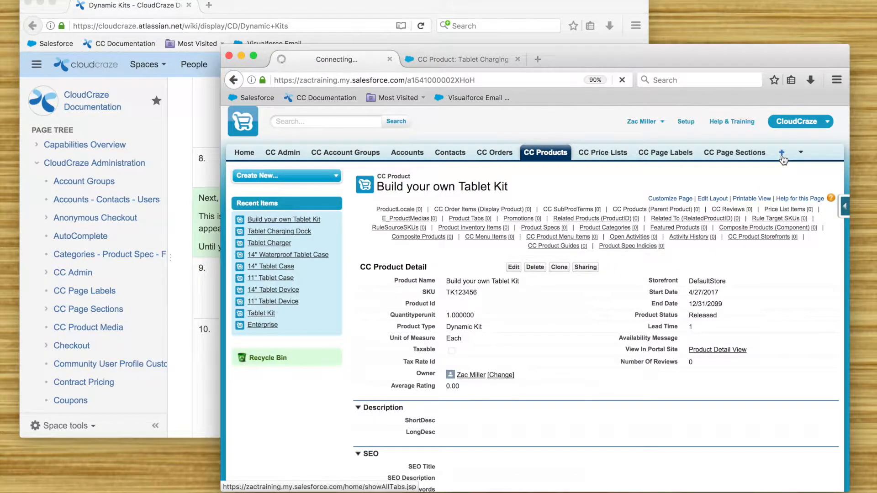
scroll(571, 386, "down", 10)
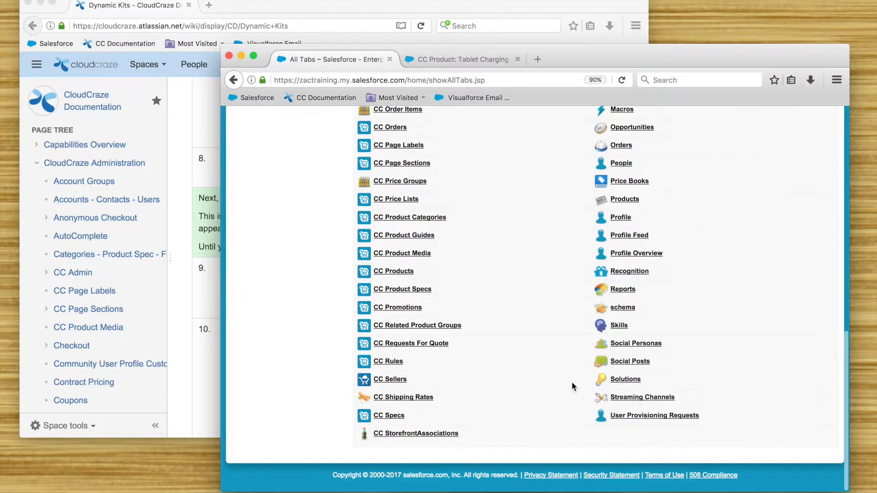
left_click(449, 328)
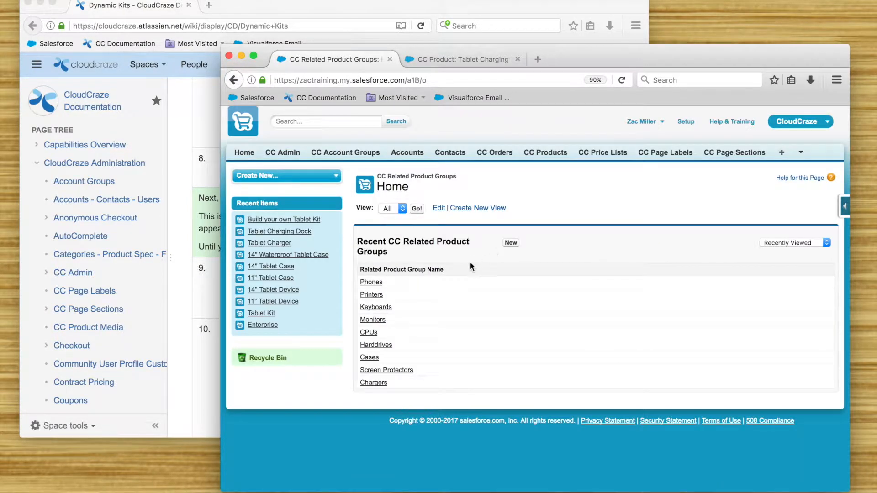
left_click(511, 243)
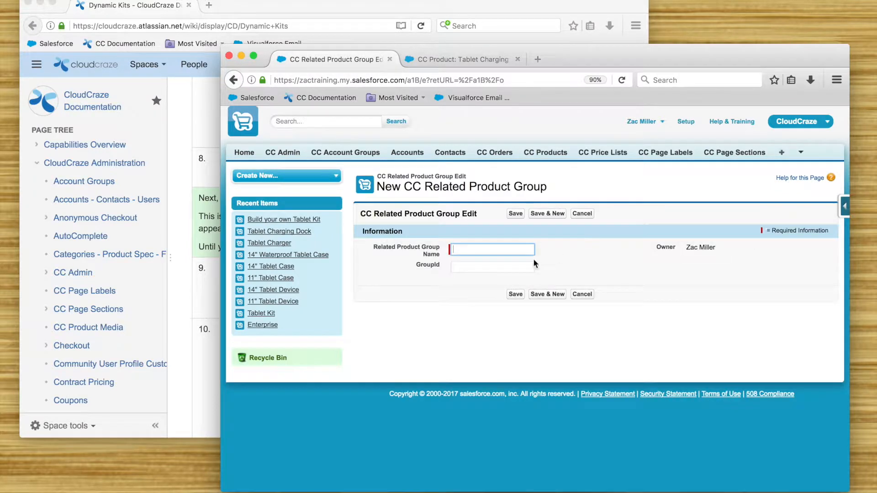
type("T")
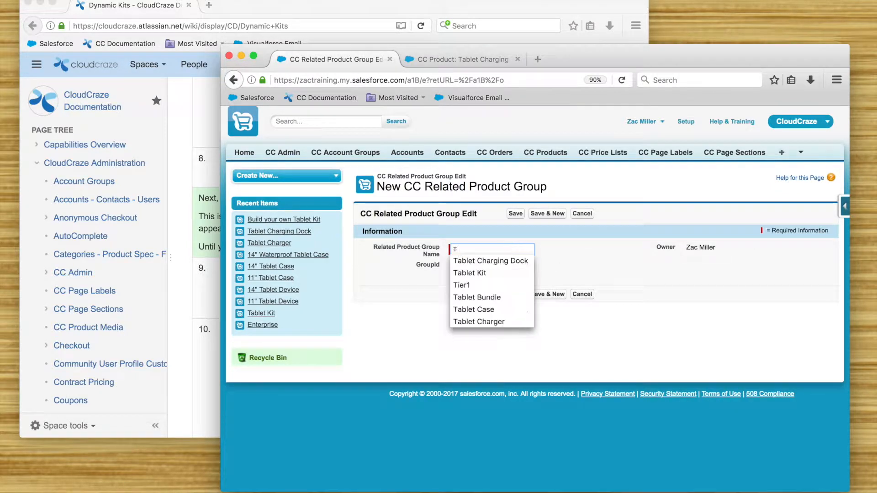
type("ablets")
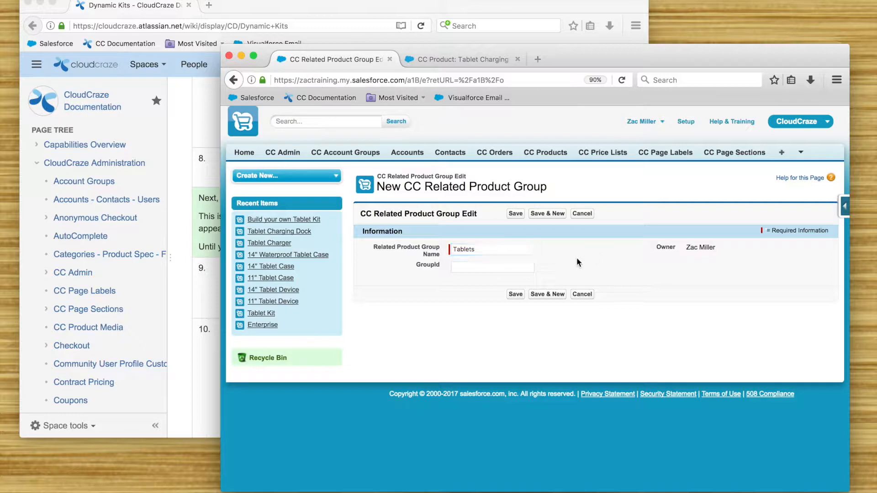
left_click(514, 294)
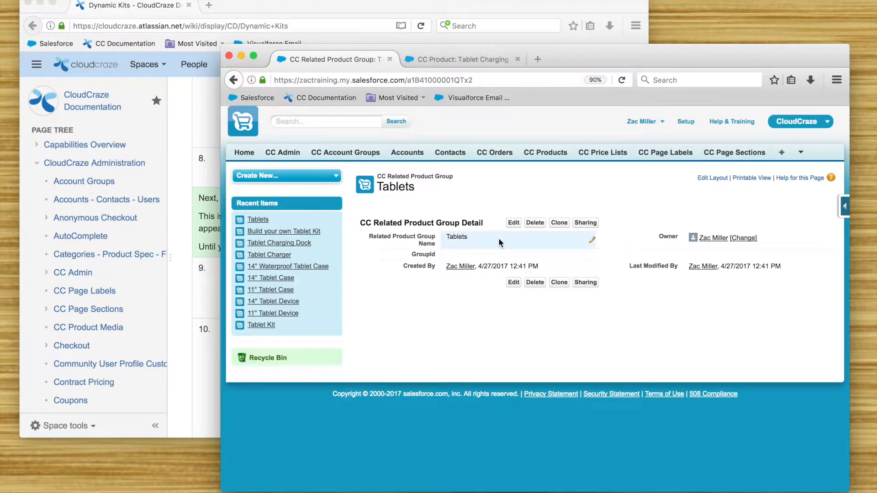
Step: Clone the Tablets related product group as "Cases" and save it
left_click(559, 223)
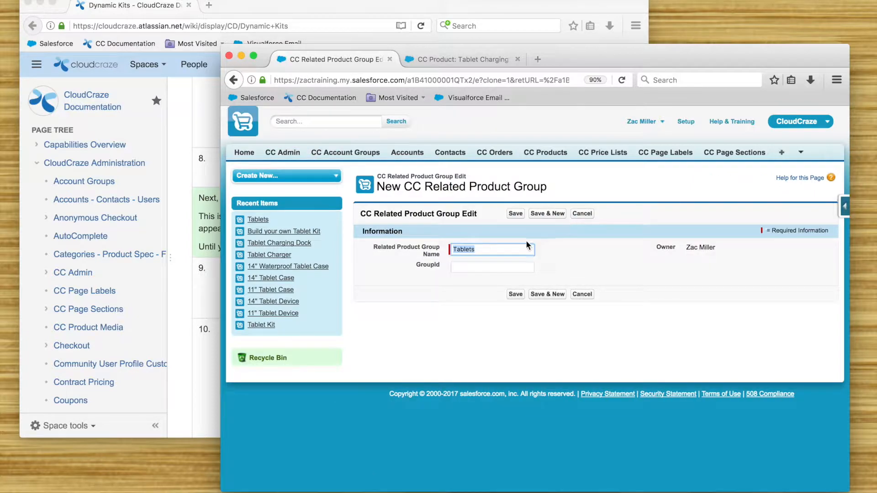
key("BackSpace")
type("Cases")
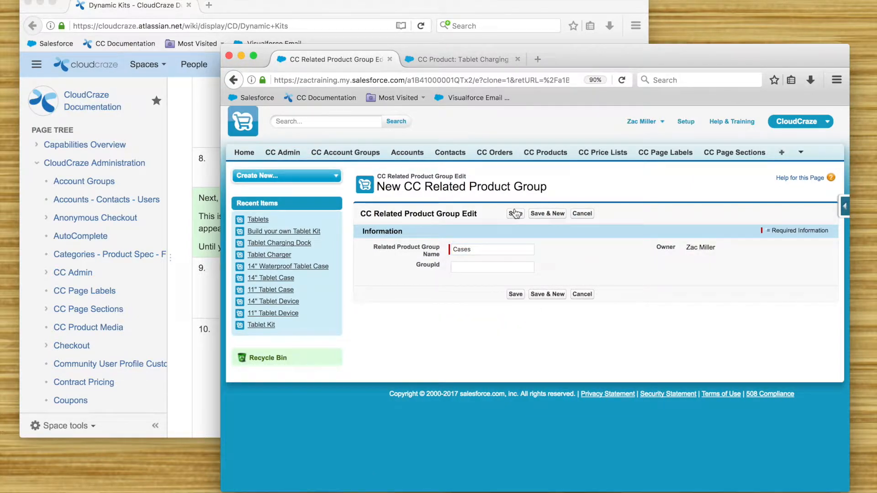
left_click(515, 214)
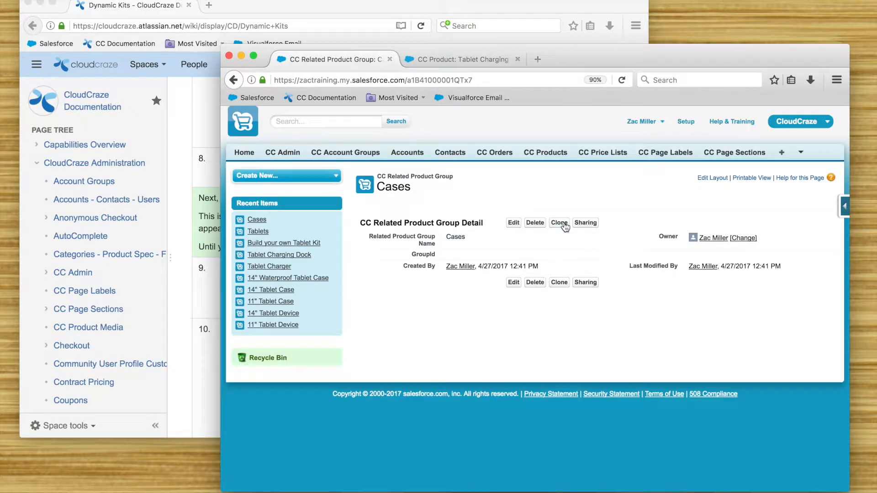
Step: Clone the Cases related product group as "Chargers" and save it
left_click(563, 223)
key("BackSpace")
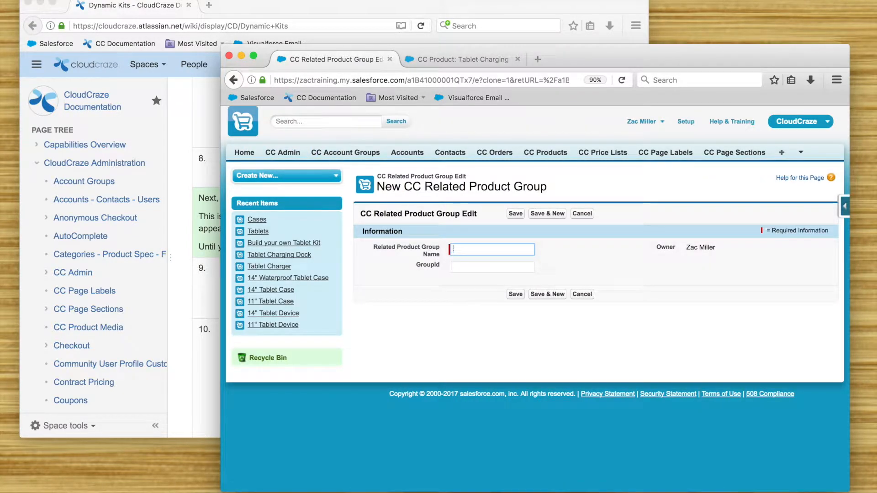
type("Chargers")
left_click(515, 213)
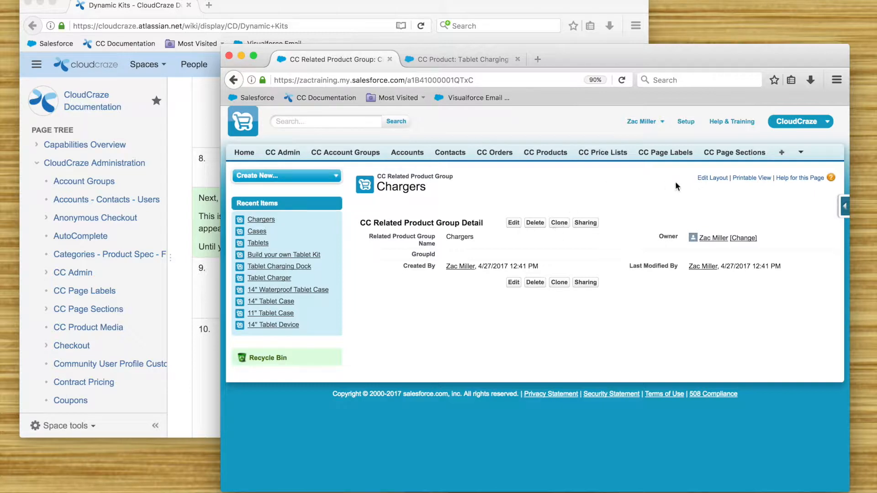
Step: Start a new CC Product Guide and look up its product with the search text "Build your own"
left_click(788, 155)
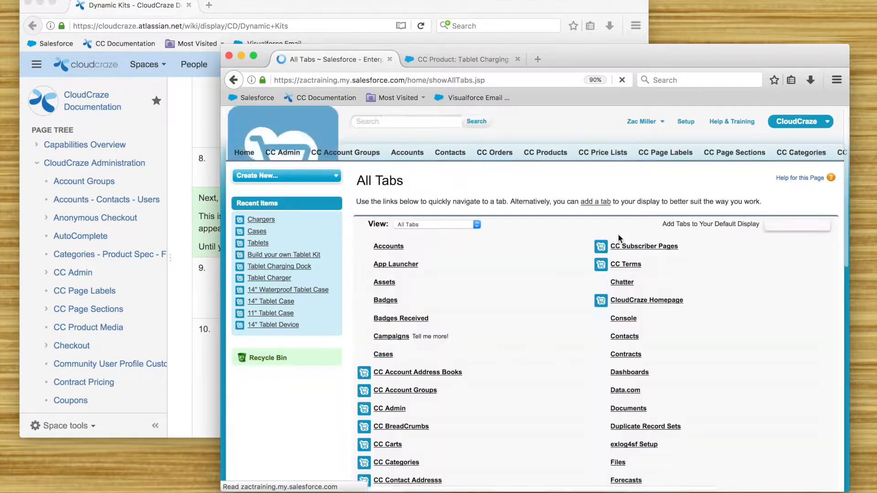
scroll(507, 425, "down", 2)
scroll(507, 430, "down", 10)
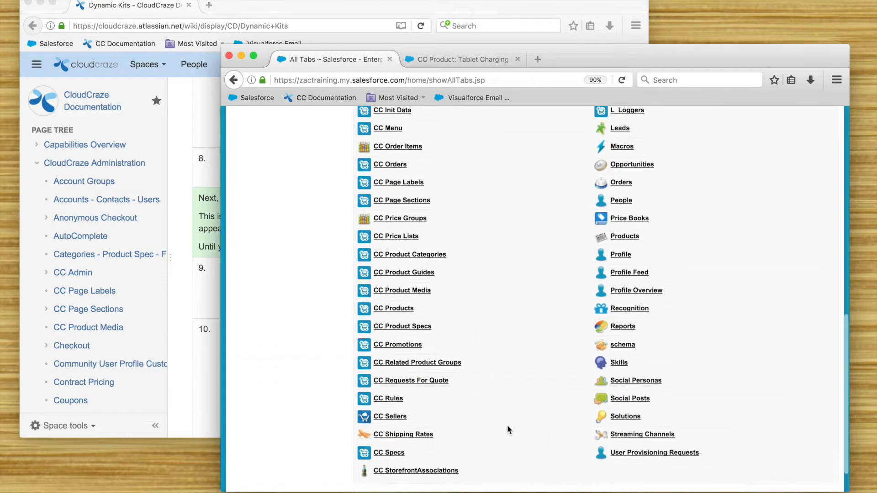
left_click(423, 235)
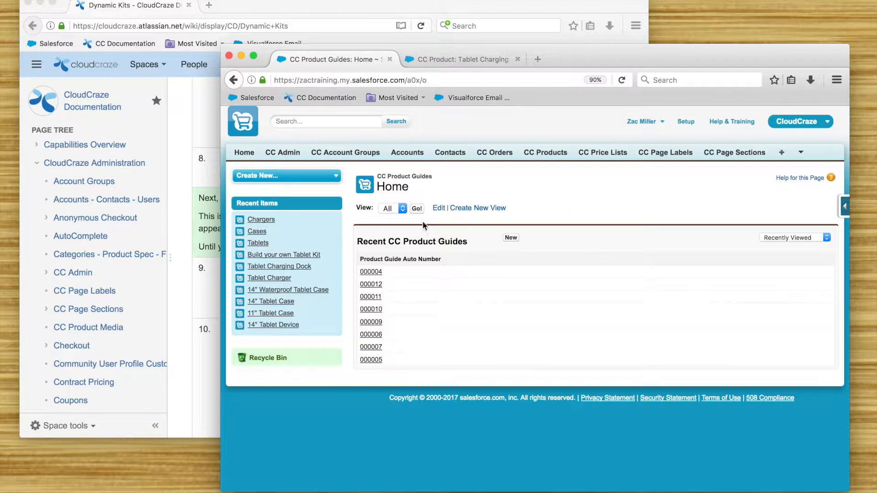
left_click(511, 238)
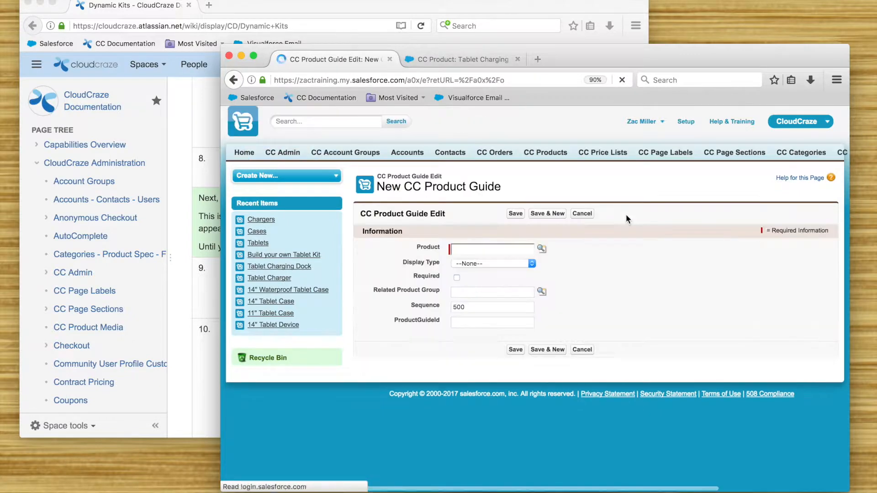
left_click(511, 250)
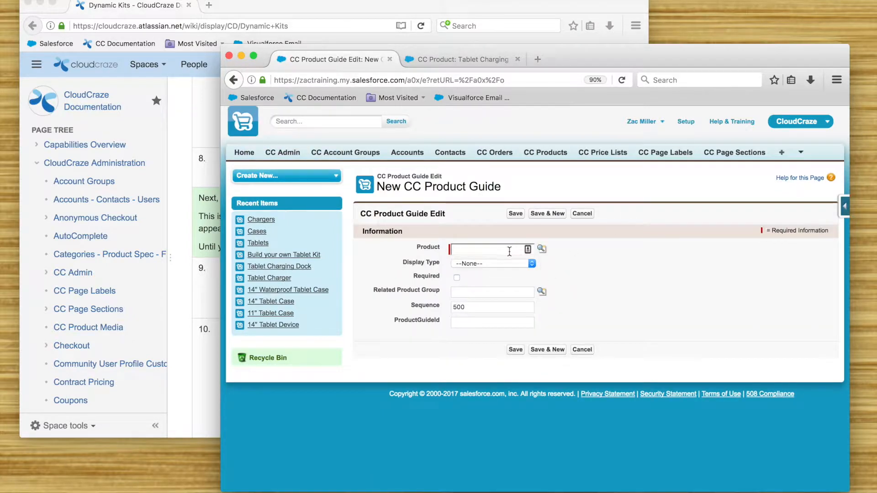
type("Bui")
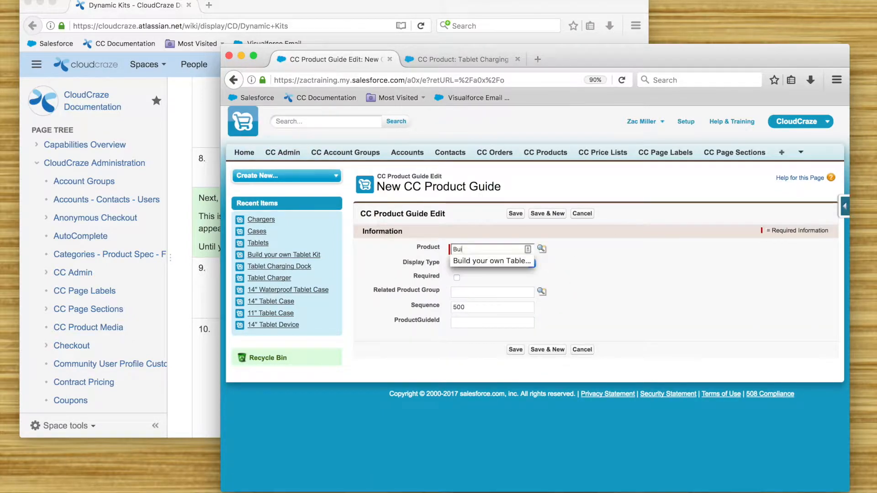
type("ld your own")
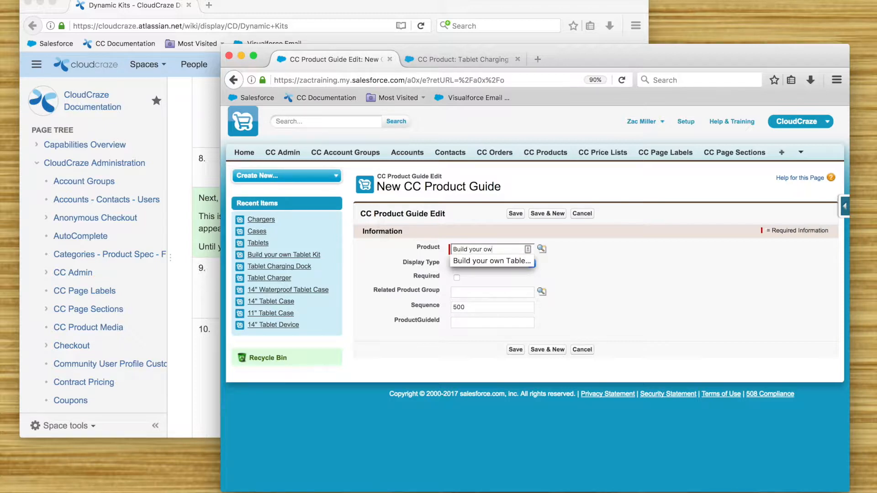
left_click(542, 250)
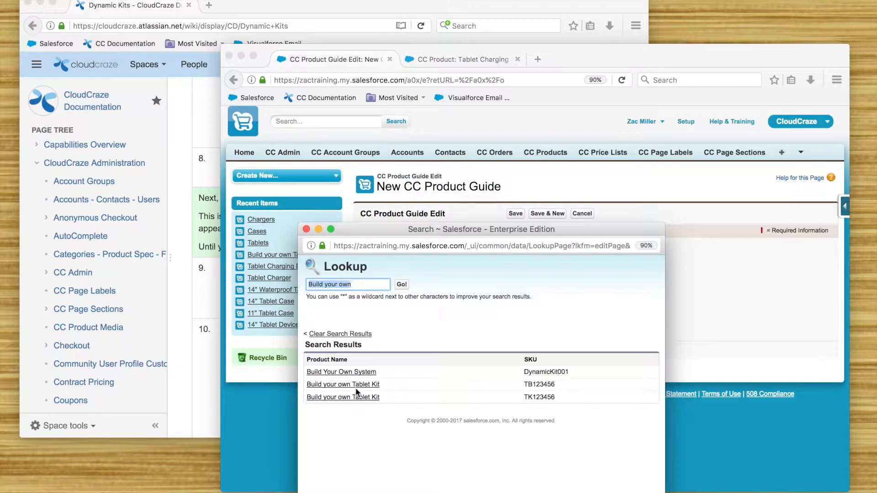
Step: Move the lookup window aside and open the recent Build your own Tablet Kit record in a separate tab to check its SKU
left_click_drag(399, 237, 157, 213)
left_click(506, 434)
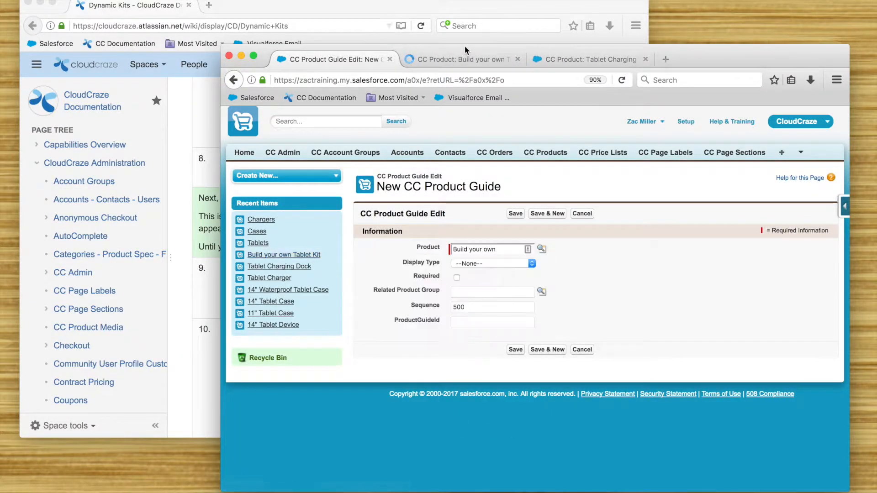
left_click(457, 57)
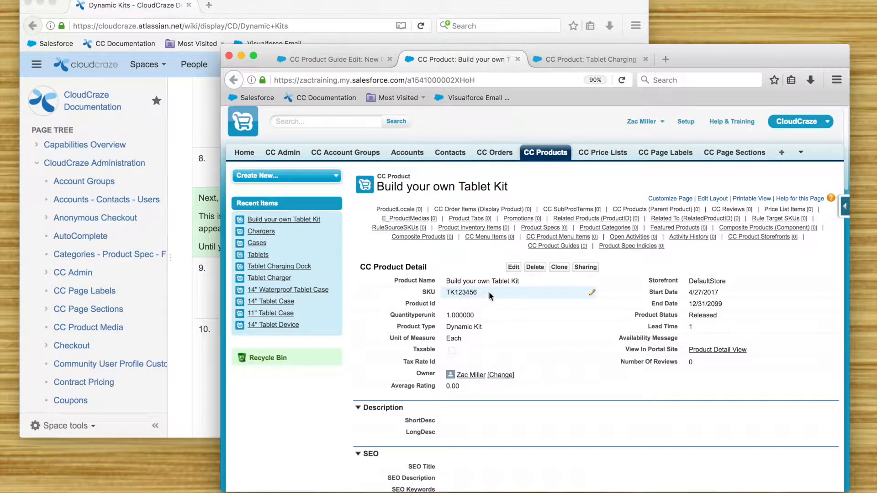
Step: Assign the Build your own Tablet Kit product with SKU TK123456 to the new product guide and make it a required Single-Select
left_click(352, 60)
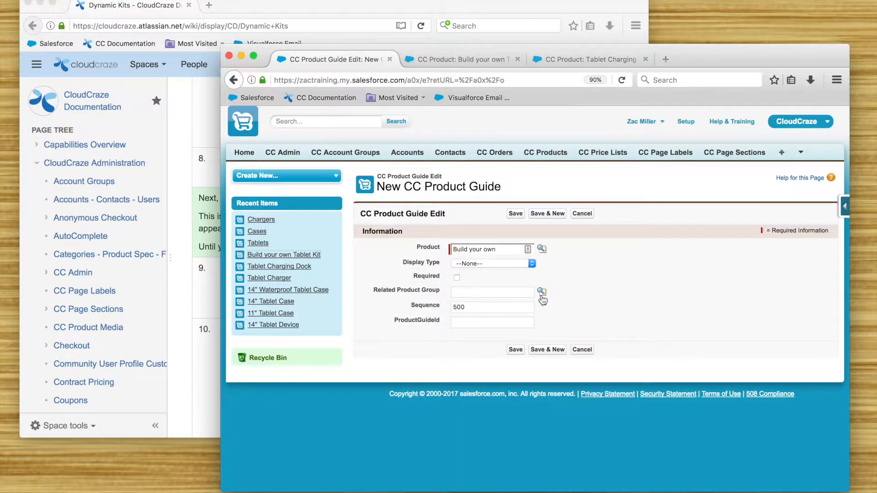
left_click(542, 249)
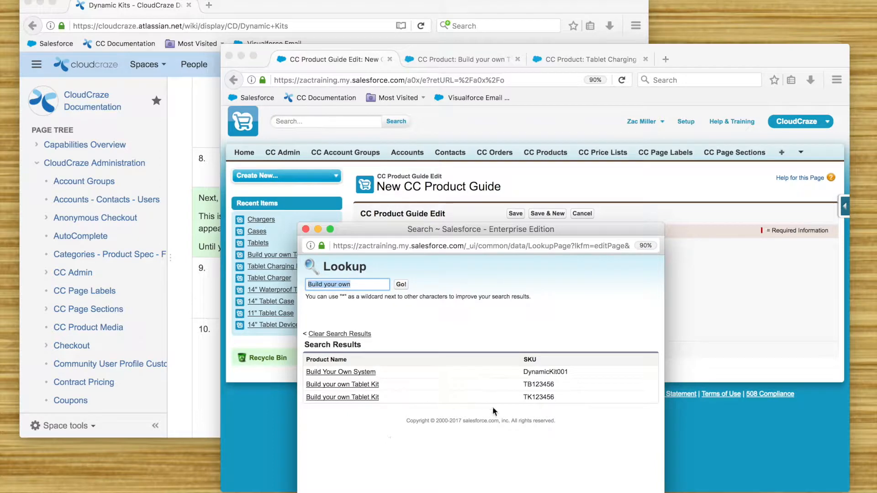
left_click(324, 399)
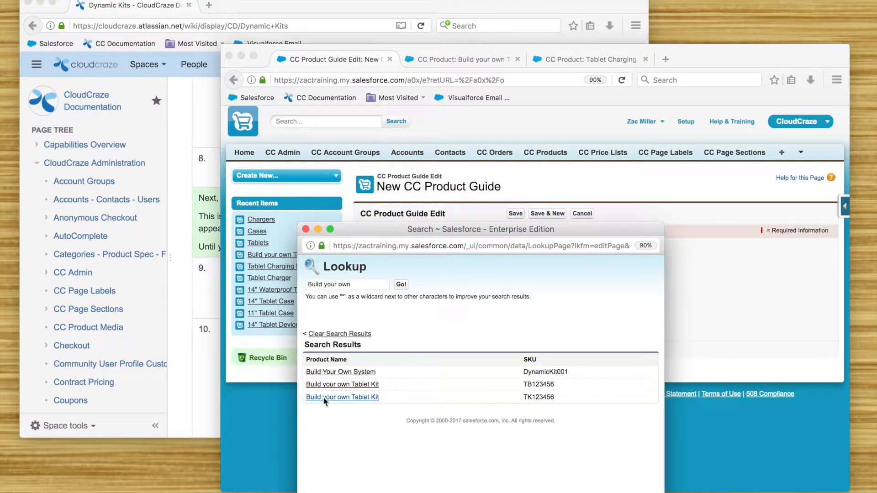
left_click(510, 264)
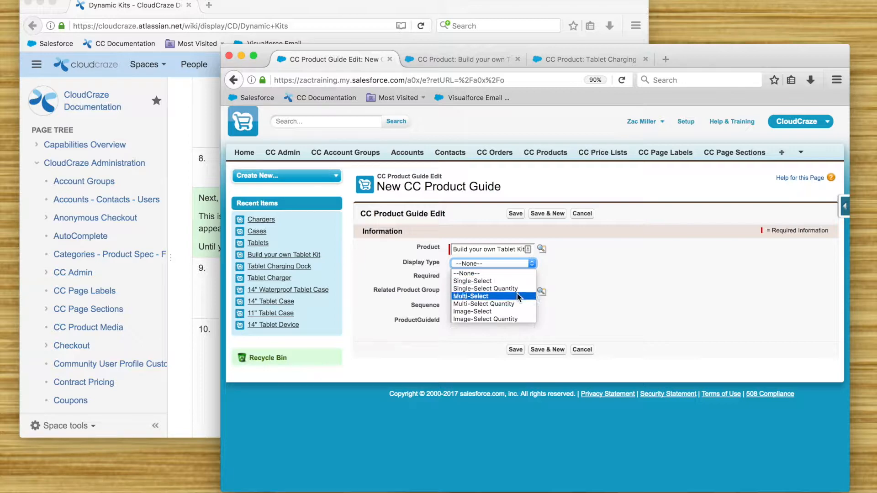
left_click(523, 280)
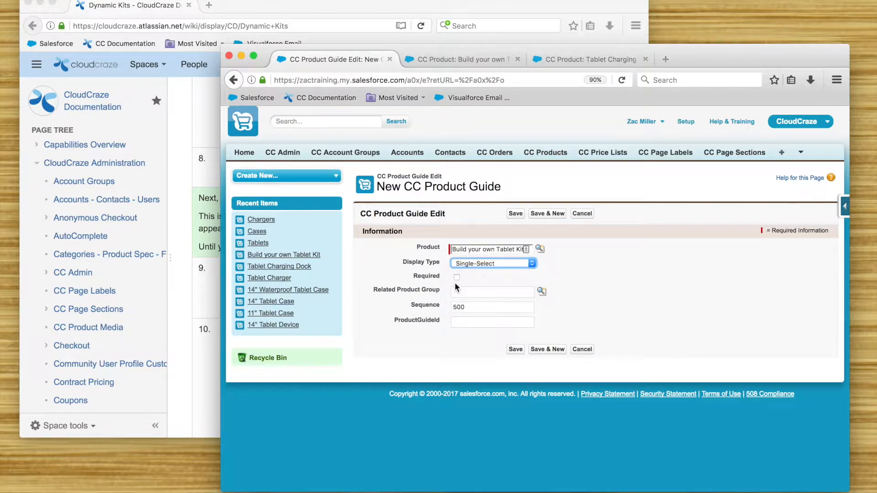
left_click(457, 277)
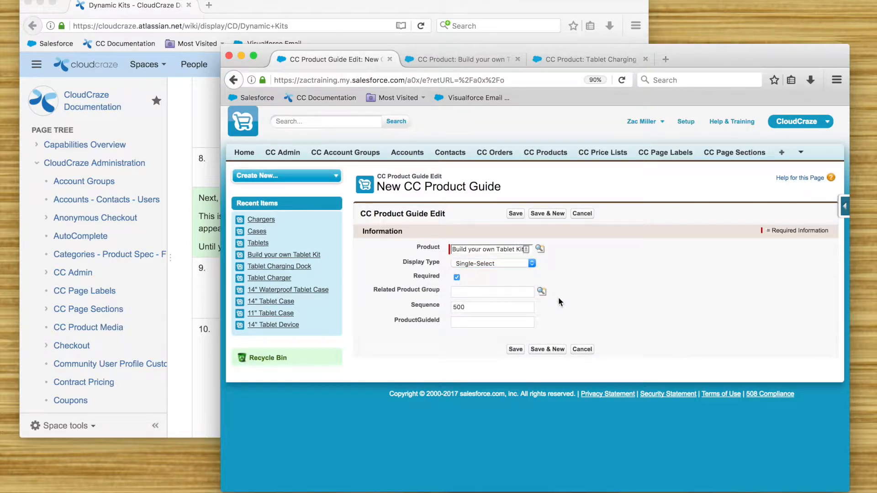
Step: Look up and assign the Tablets related product group to the new product guide
key("Tab")
type("Tablets")
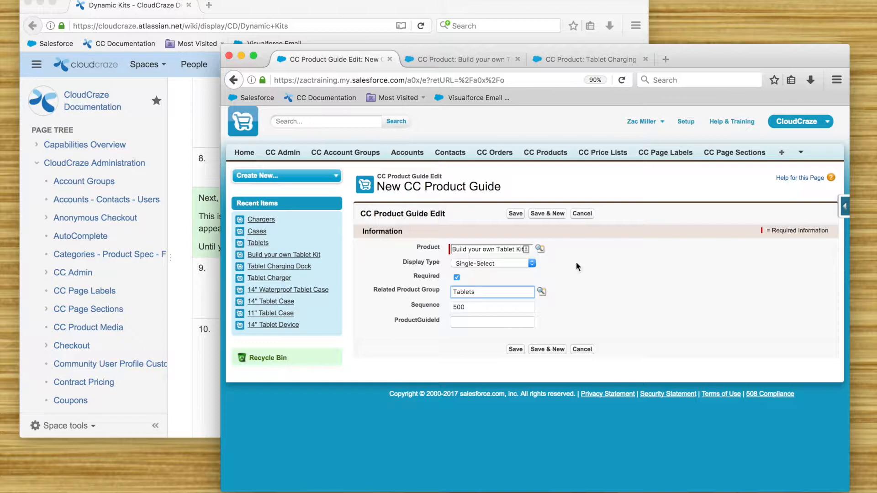
left_click(542, 291)
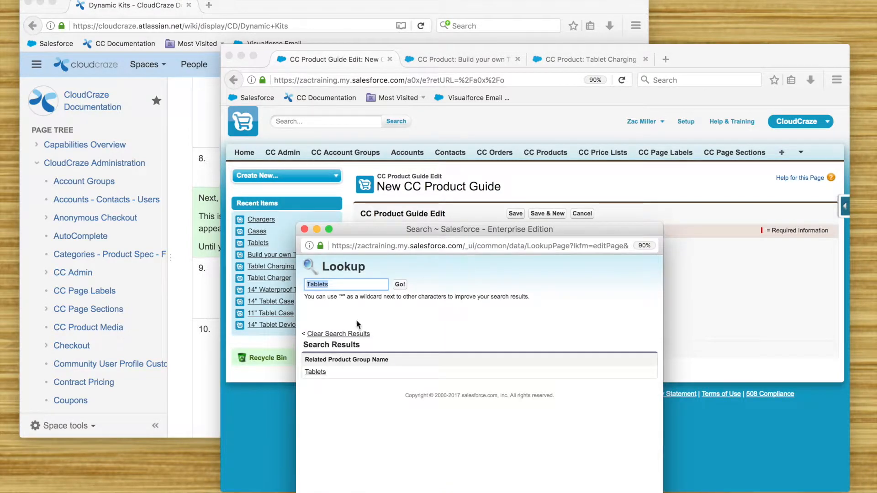
left_click(315, 372)
Step: Set the product guide's sequence to 100 and save the guide
left_click(483, 306)
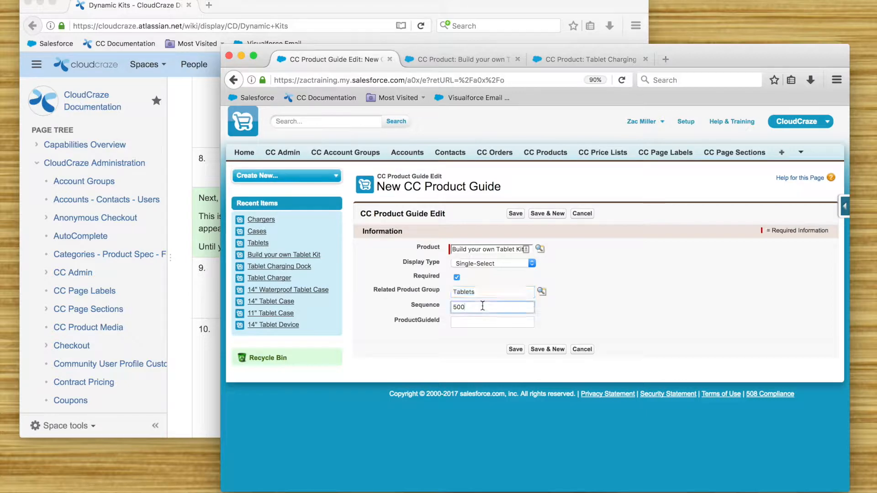
left_click(456, 307)
key("BackSpace")
type("1")
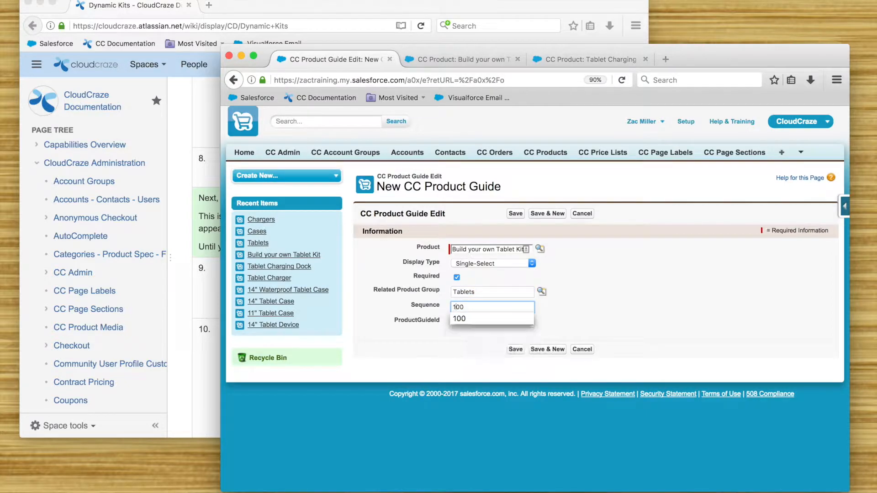
left_click(635, 298)
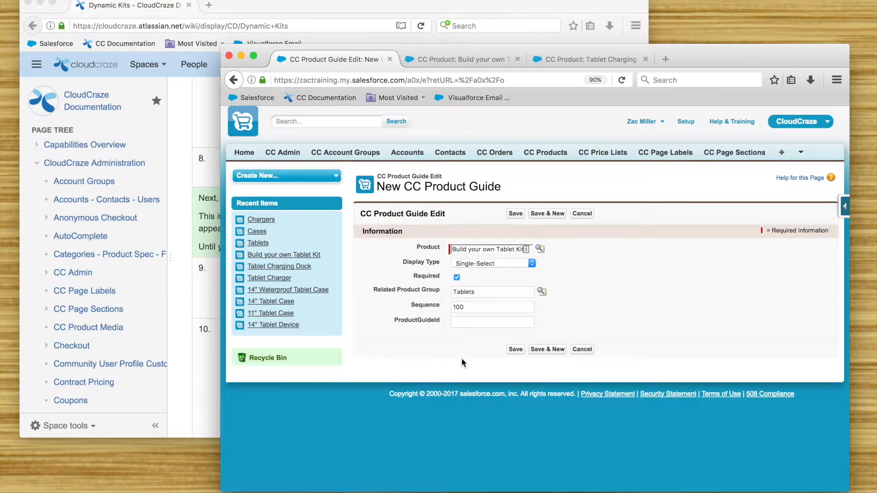
left_click(516, 350)
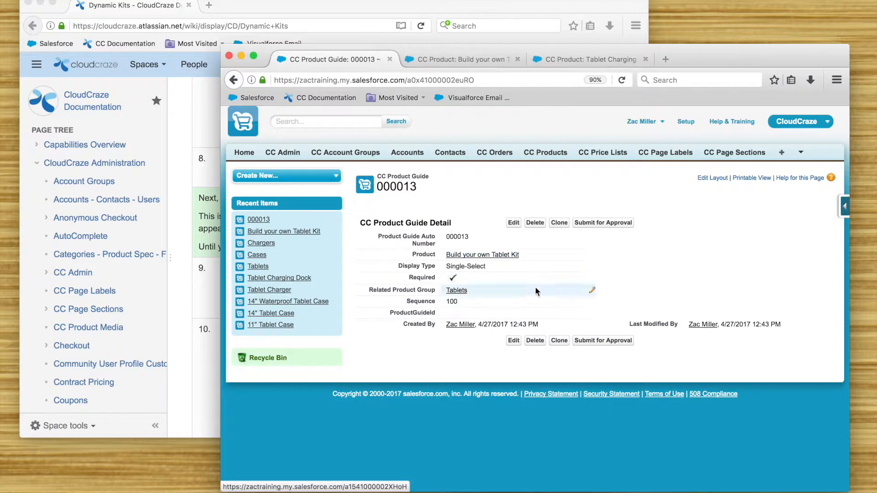
Step: Clone the saved product guide and look up "Cases" as its related product group, closing the lookup without choosing a result
left_click(560, 221)
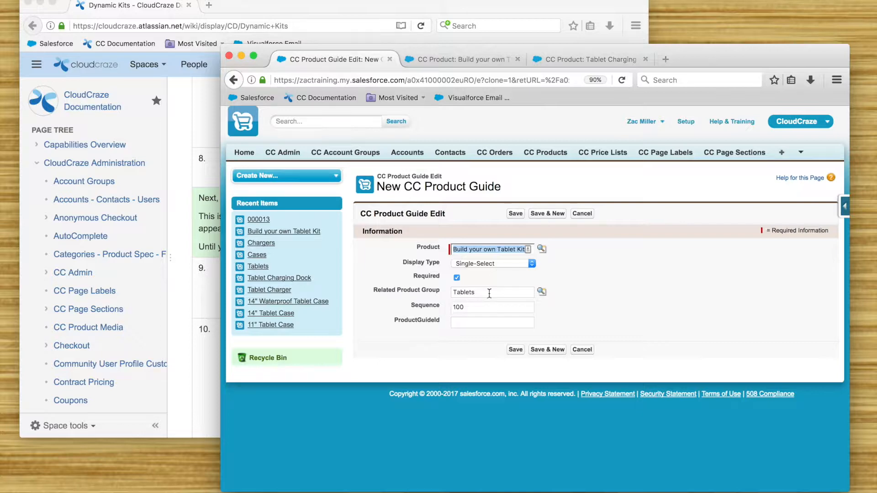
left_click_drag(488, 293, 399, 292)
key("BackSpace")
type("Cases")
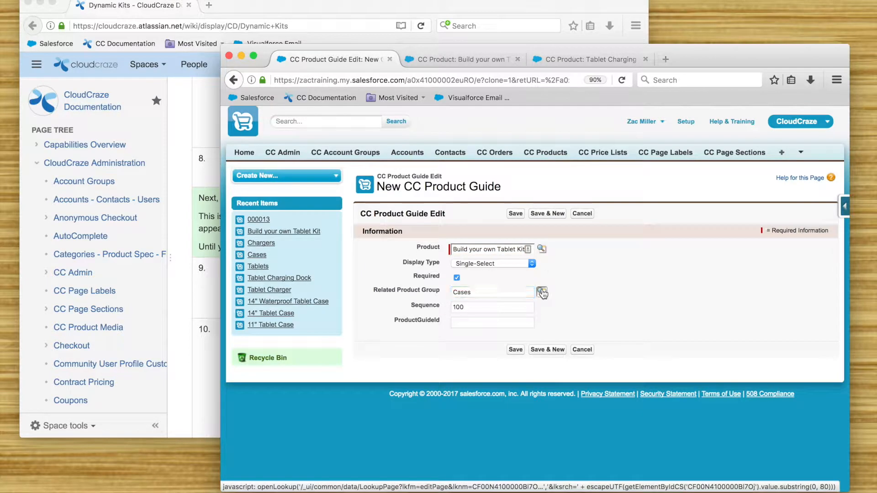
left_click(542, 292)
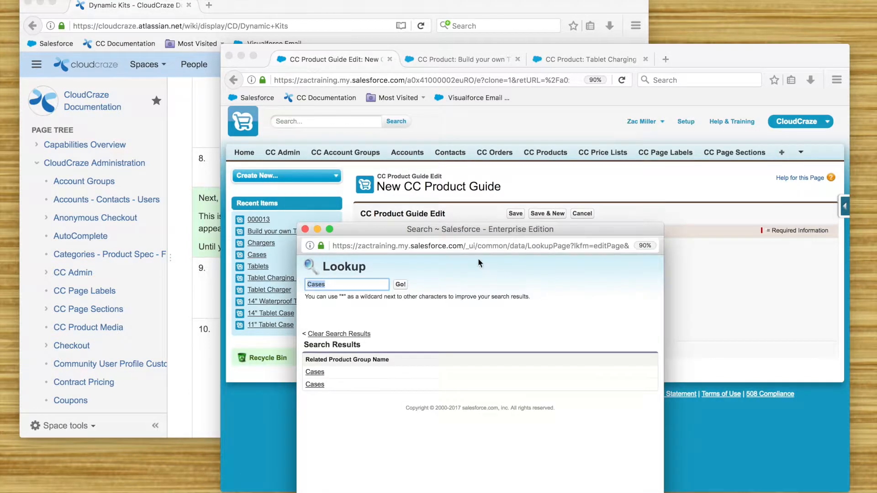
left_click_drag(447, 235, 322, 209)
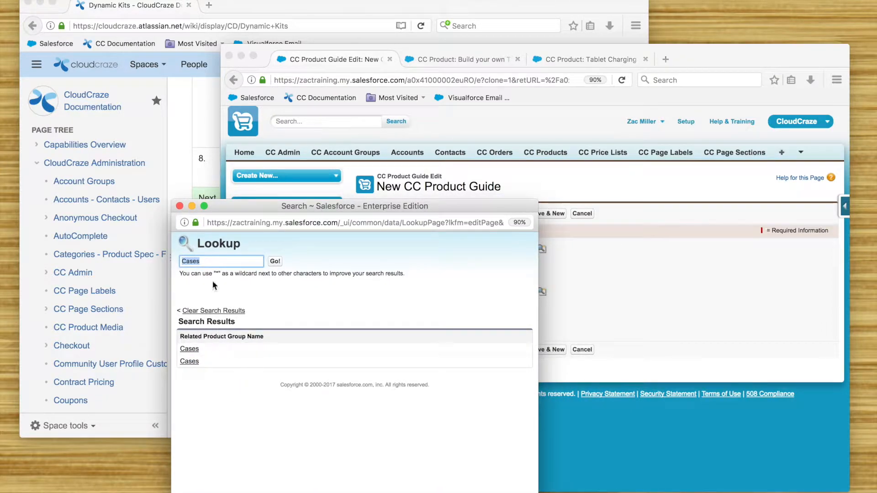
left_click(179, 206)
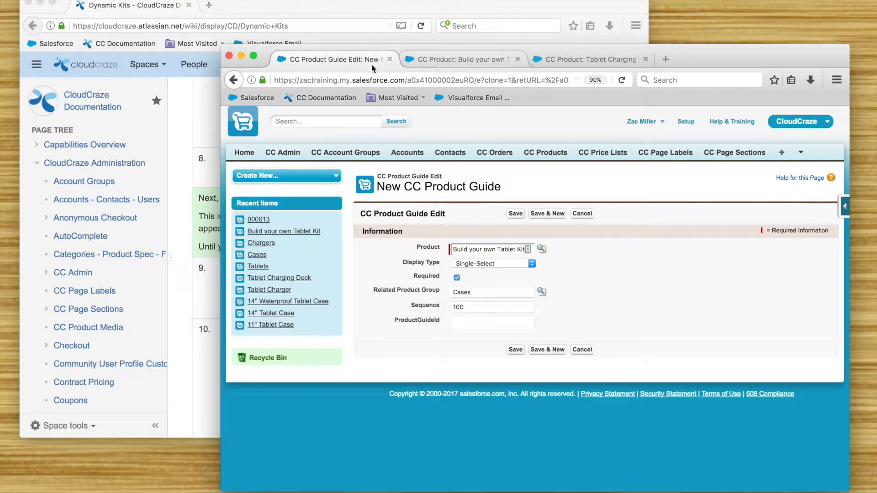
Step: Open the recent Cases related product group in a separate tab, rename it "Tablet Cases" and save it
left_click(256, 257, "super")
left_click(458, 59)
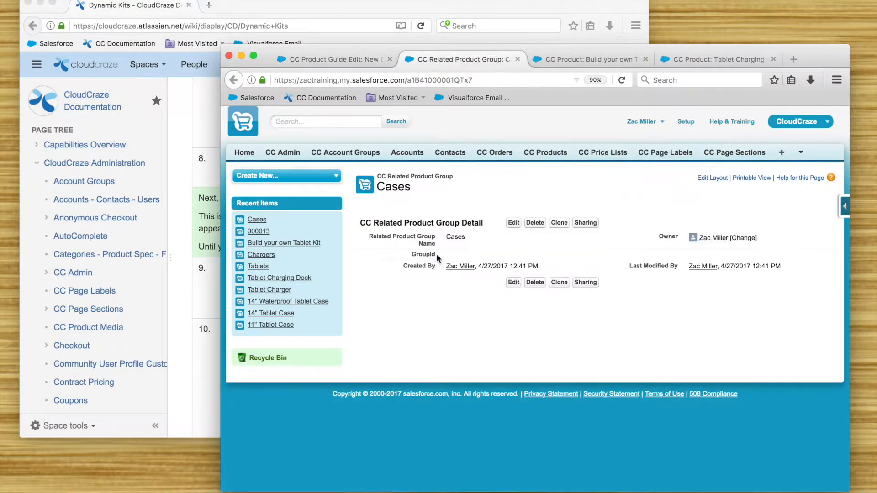
left_click(513, 223)
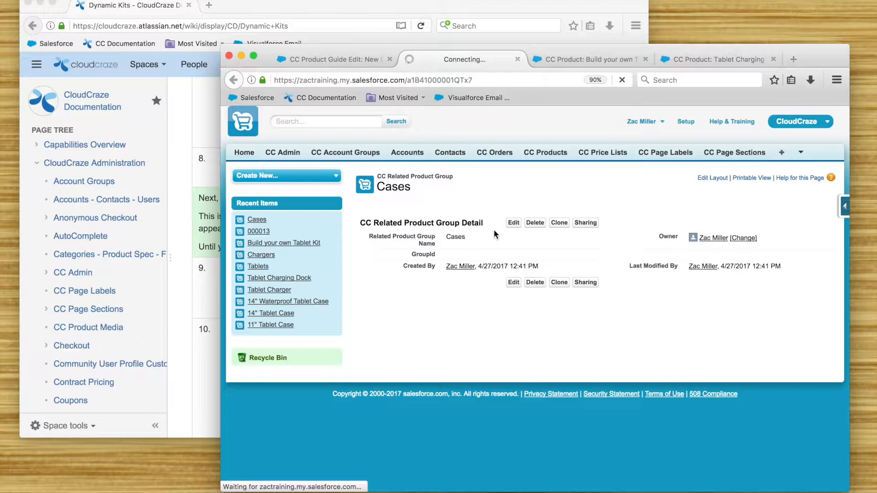
left_click(452, 250)
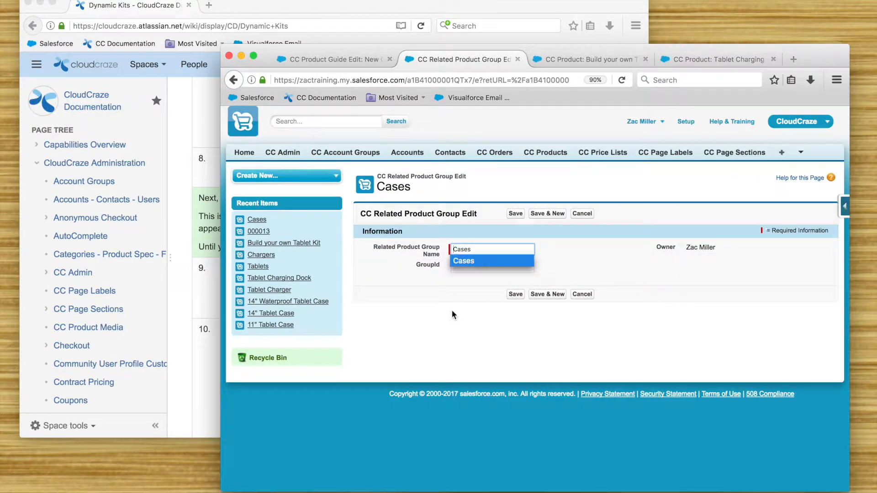
type("Tablet")
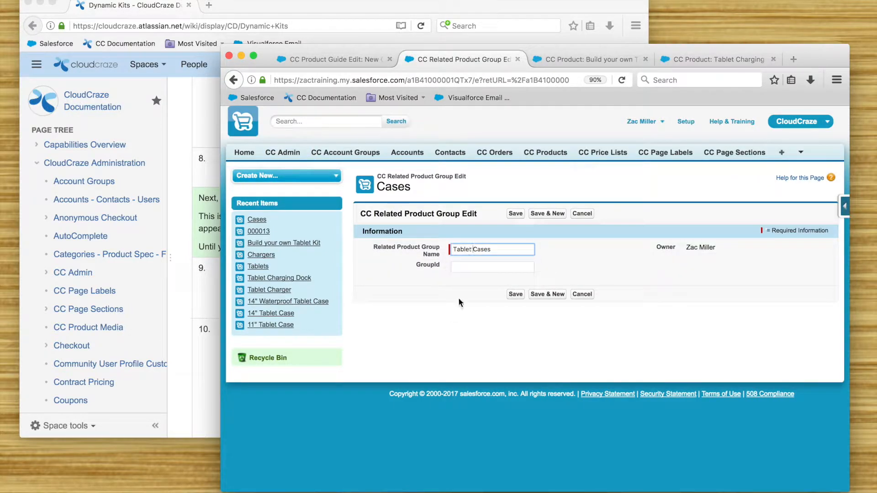
left_click(513, 215)
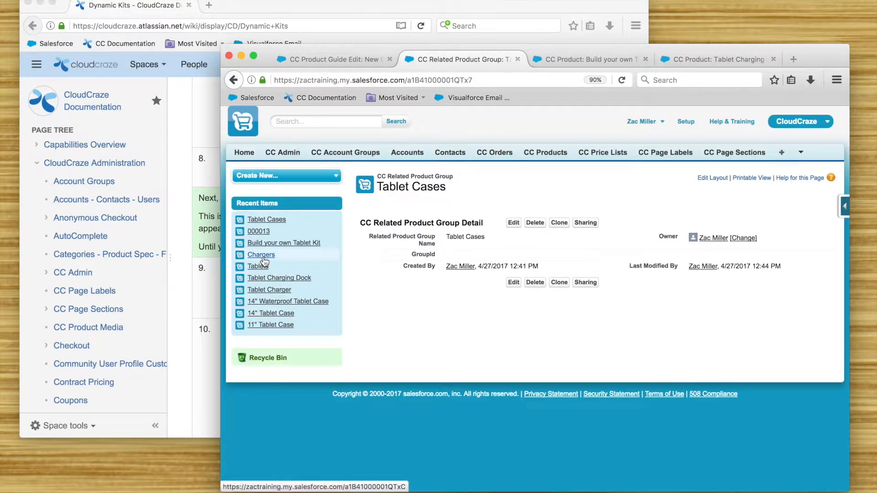
Step: Rename the Chargers related product group "Tablet Chargers", save it, and close both related product group tabs
left_click(261, 256, "super")
left_click(530, 59)
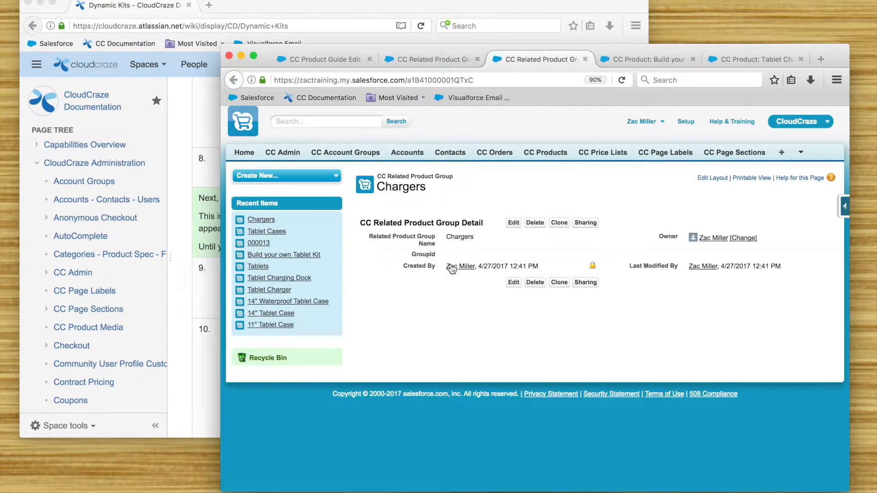
left_click(514, 223)
left_click(453, 250)
type("Tablet Chargers")
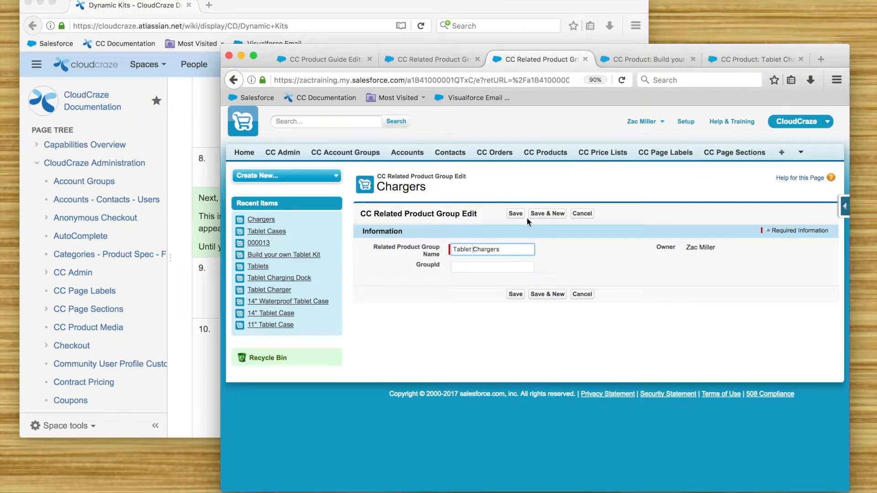
left_click(515, 214)
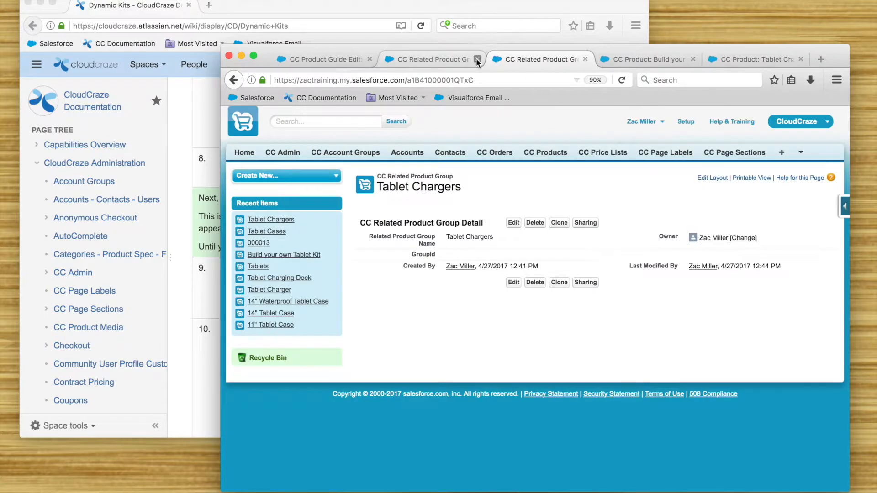
left_click(477, 59)
left_click(477, 59)
Step: Return to the cloned product guide and assign the Tablet Cases related product group through the lookup
left_click(335, 59)
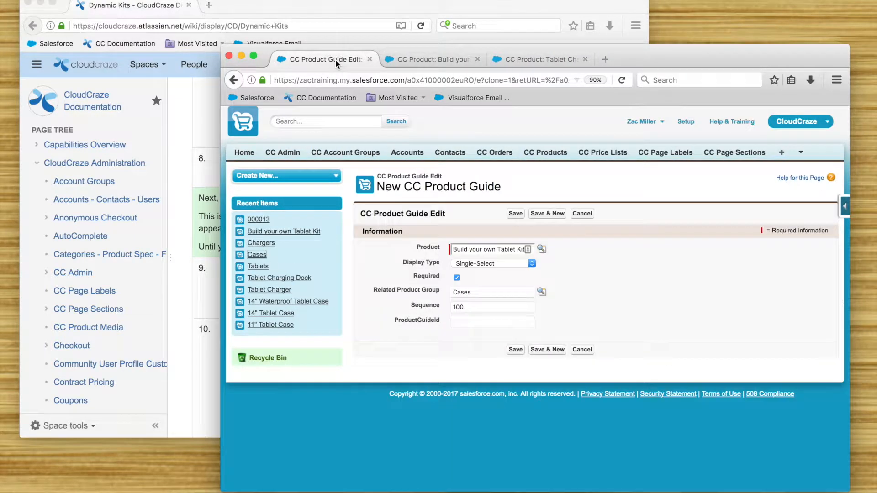
left_click(542, 292)
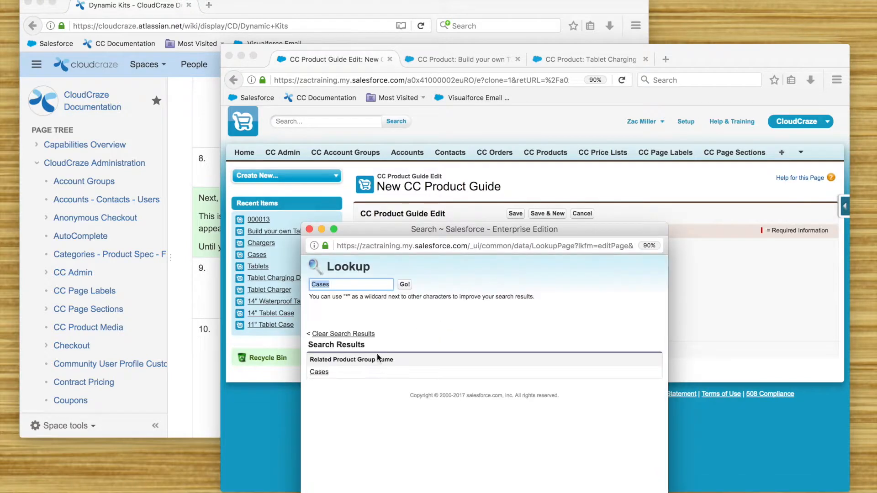
left_click(313, 284)
type("Tablet")
left_click(405, 285)
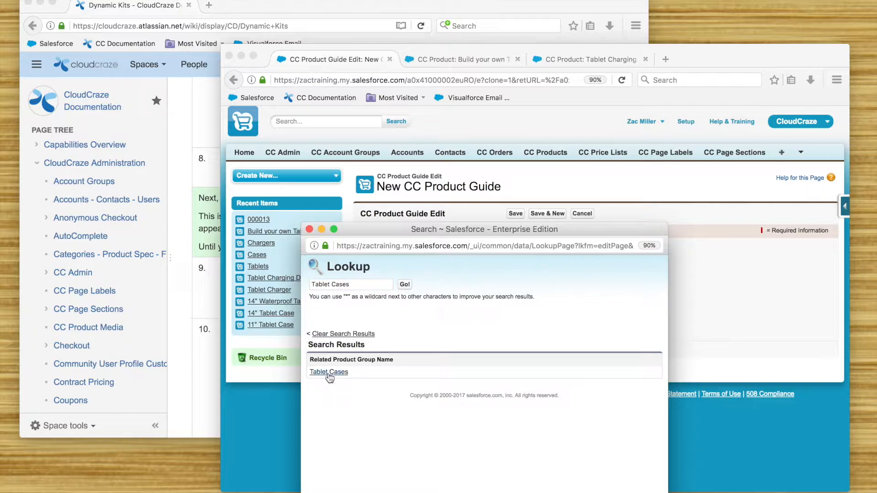
left_click(329, 373)
Step: Set the cloned guide's sequence to 200 and display type to Multi-Select, and save it
left_click(457, 308)
type("200")
left_click(585, 298)
left_click(510, 265)
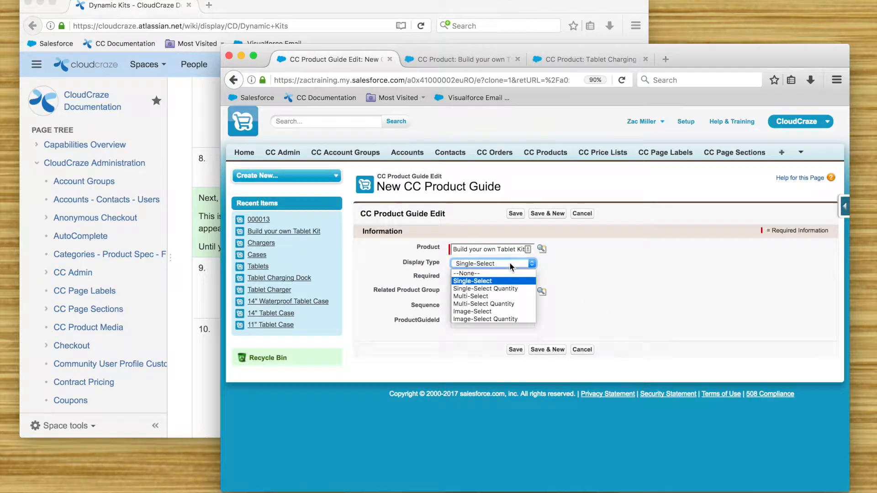
left_click(520, 297)
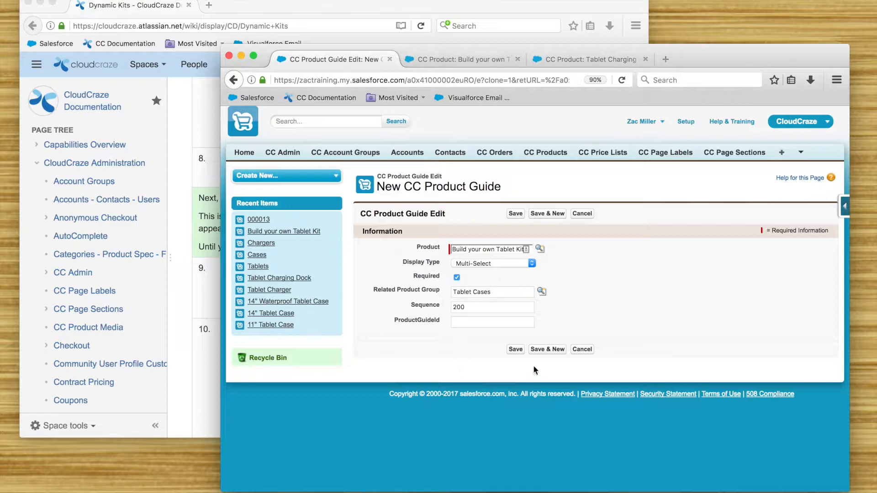
left_click(516, 350)
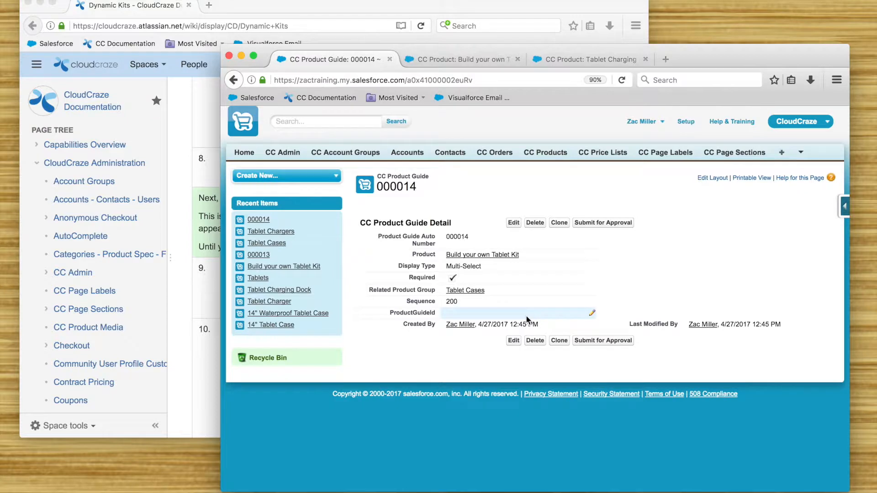
Step: Clone the Tablet Cases product guide and change the copy's related product group to Tablet Chargers through the lookup
left_click(559, 224)
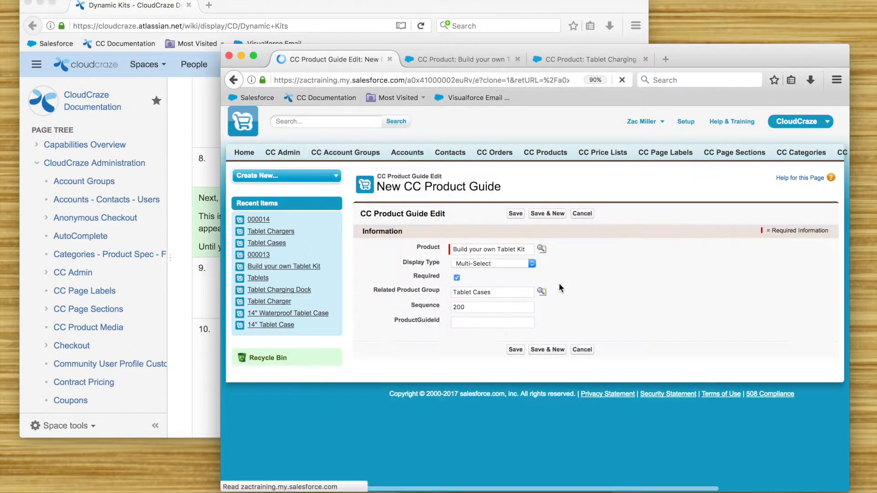
left_click(505, 292)
key("BackSpace")
key("BackSpace")
key("BackSpace")
key("BackSpace")
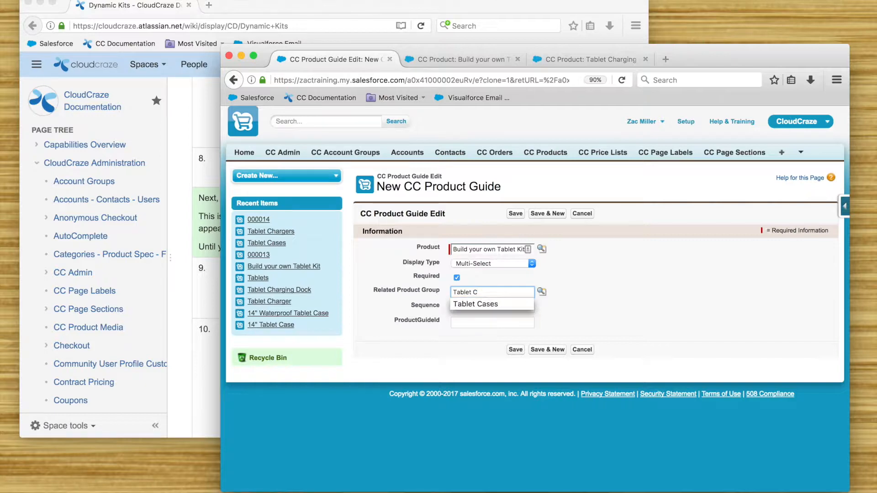
type("hra")
key("BackSpace")
key("BackSpace")
key("BackSpace")
type("hart")
key("BackSpace")
type("gers")
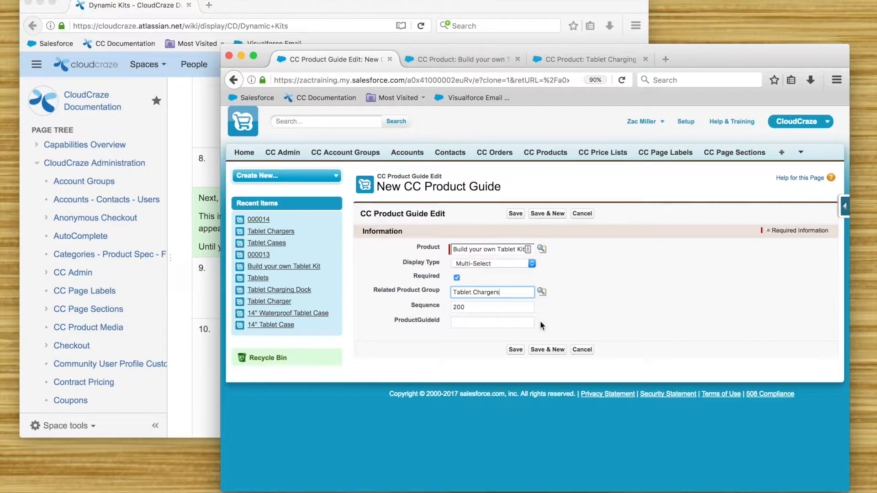
left_click(541, 292)
left_click(326, 372)
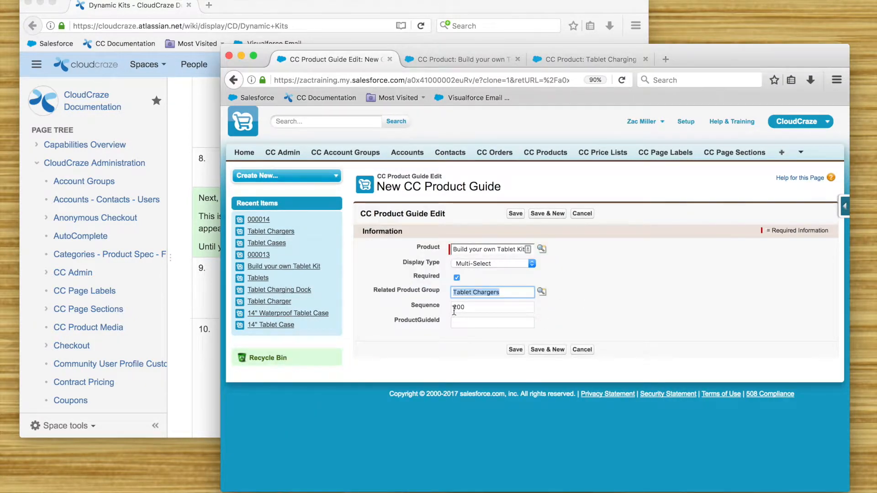
Step: Set the sequence of the cloned Tablet Chargers product guide to 300
left_click(457, 306)
key("BackSpace")
type("3")
left_click(610, 325)
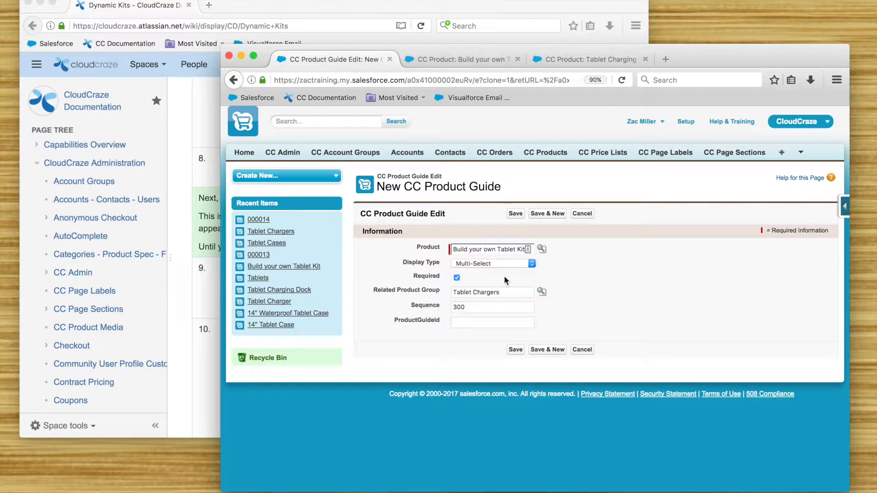
Step: Make the Tablet Chargers guide not required, set its display type to Multi-Select Quantity, and save it
left_click(487, 265)
left_click(569, 268)
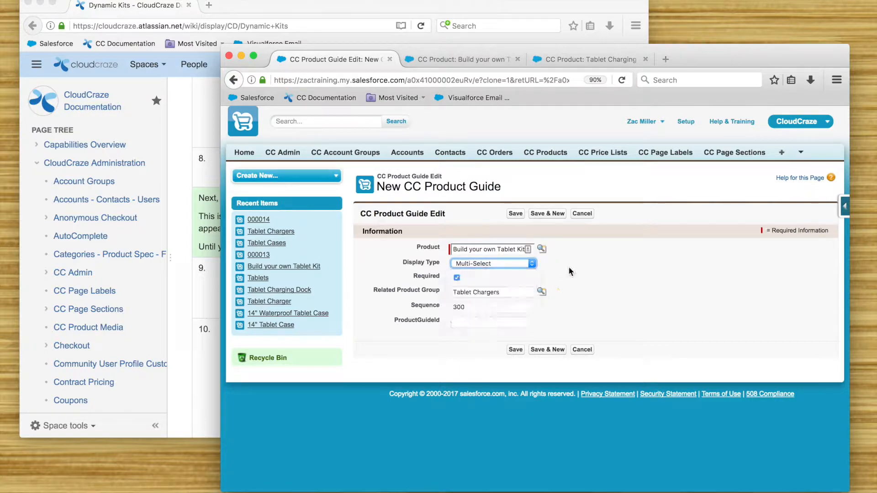
left_click(457, 278)
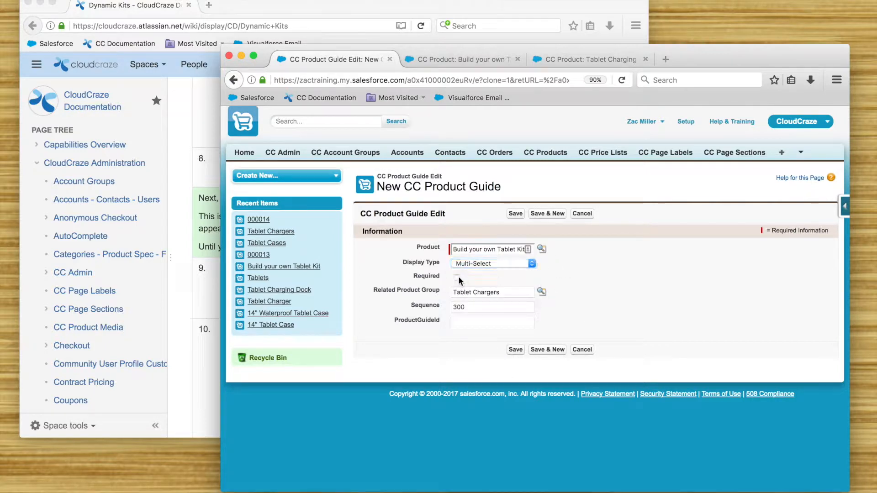
left_click(519, 266)
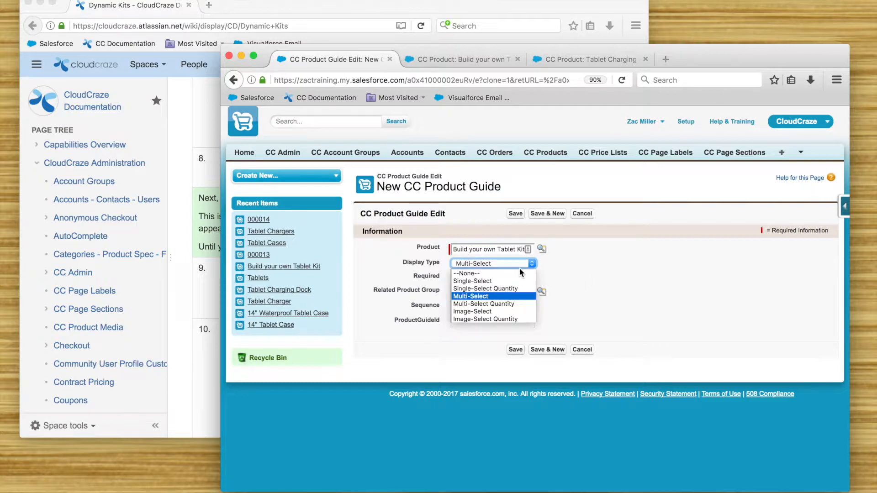
left_click(505, 305)
left_click(648, 279)
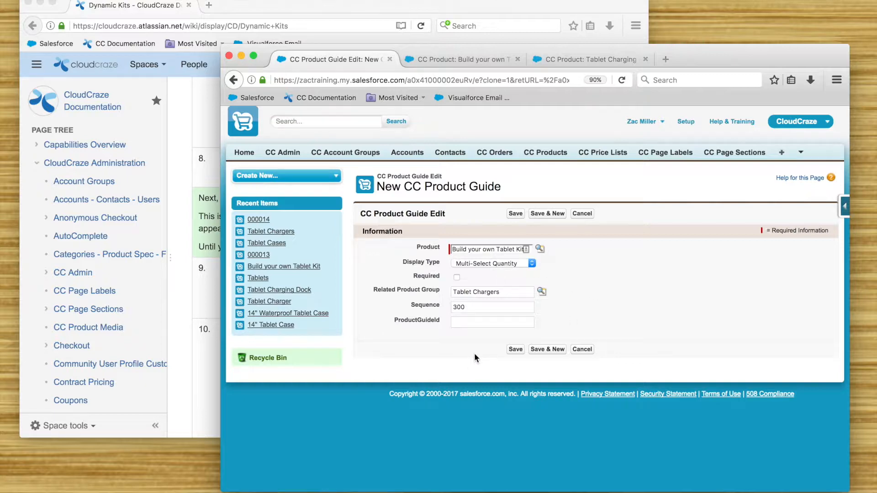
left_click(516, 349)
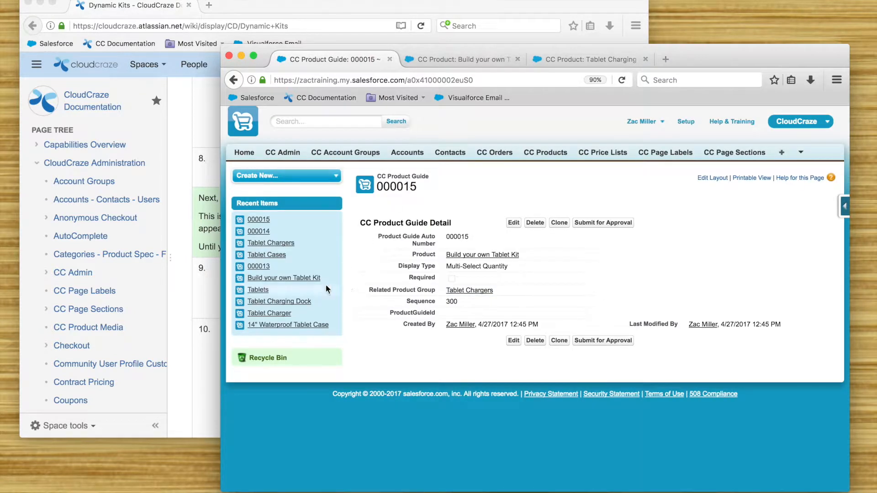
Step: Open the Build your own Tablet Kit product record and check its CC Product Guides list
left_click(300, 279)
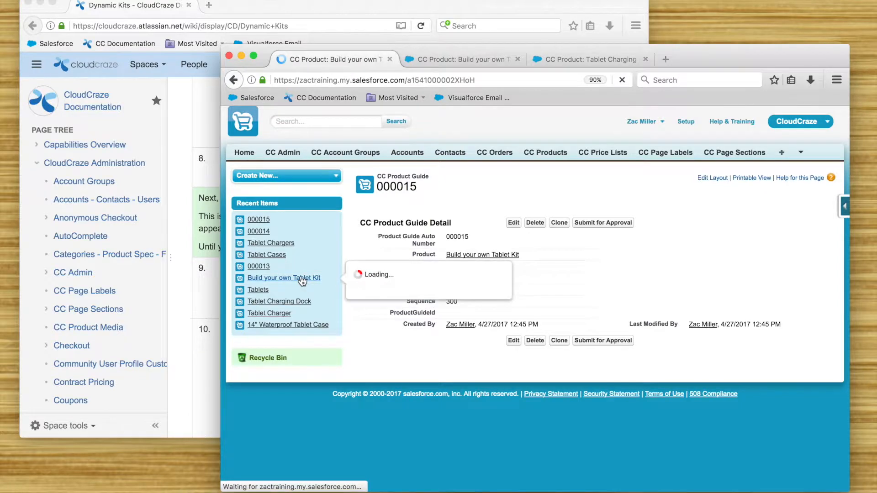
scroll(541, 328, "down", 1)
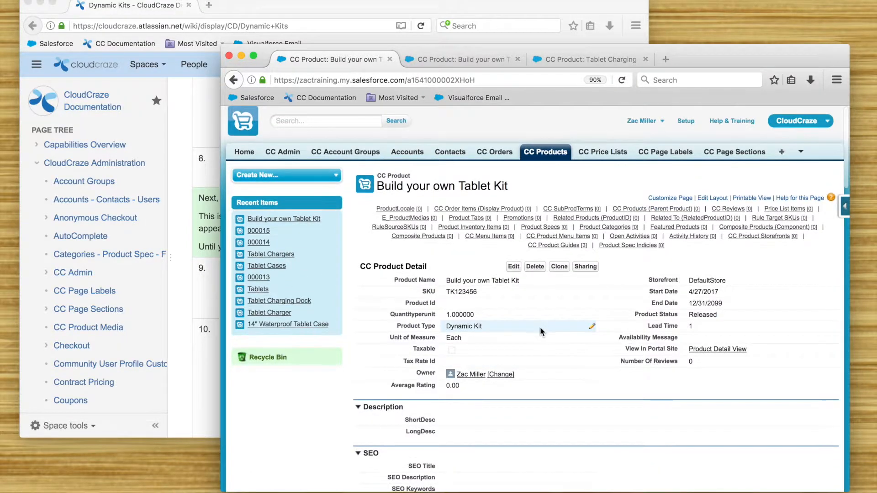
scroll(533, 320, "down", 10)
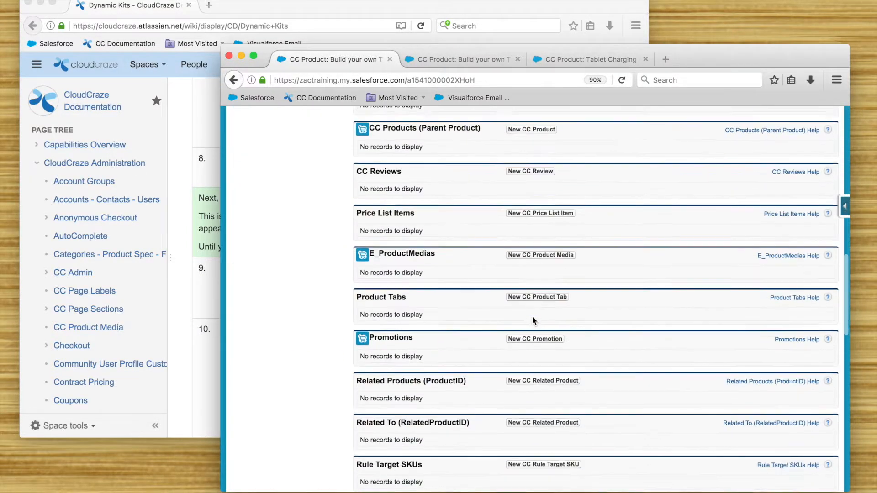
scroll(532, 320, "down", 10)
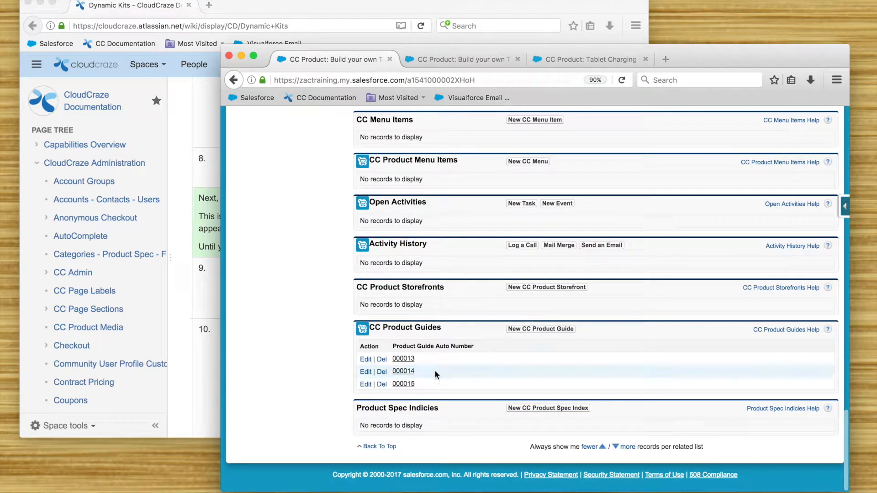
Step: Start a new price list item for the Tablet Kit product and assign the Enterprise price list through the lookup
scroll(304, 273, "up", 5)
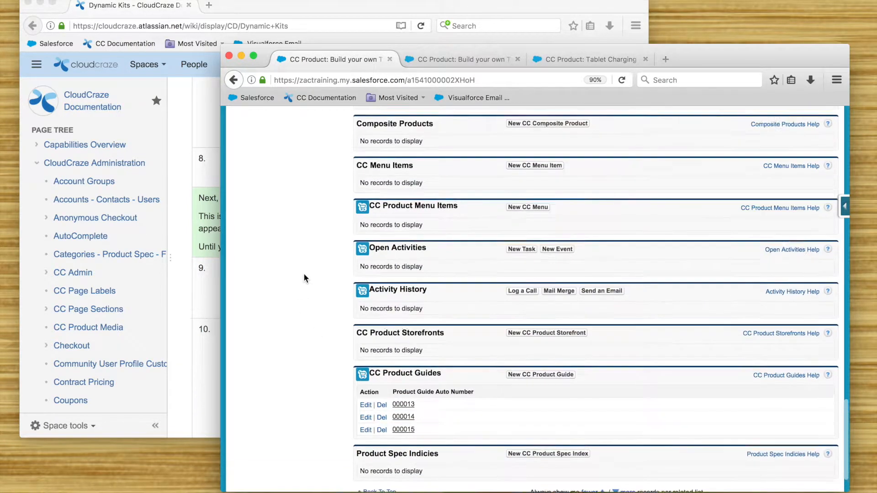
scroll(305, 277, "up", 4)
scroll(303, 273, "up", 7)
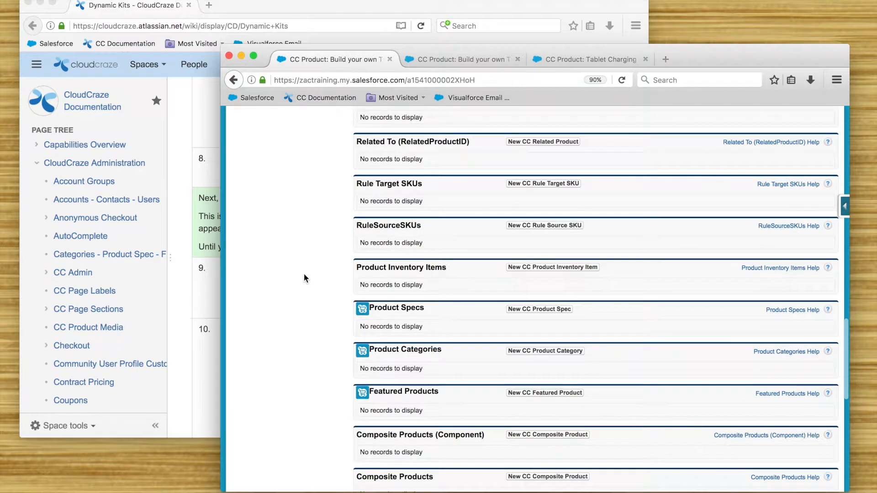
scroll(304, 277, "up", 6)
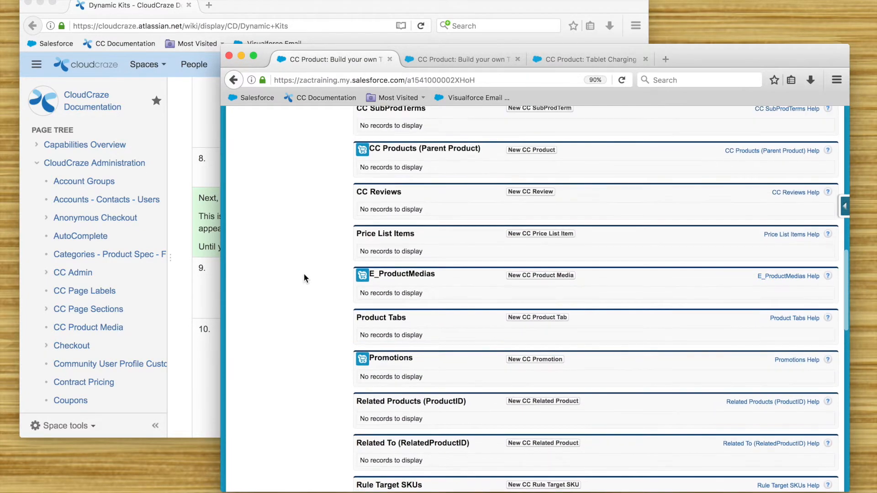
left_click(551, 276)
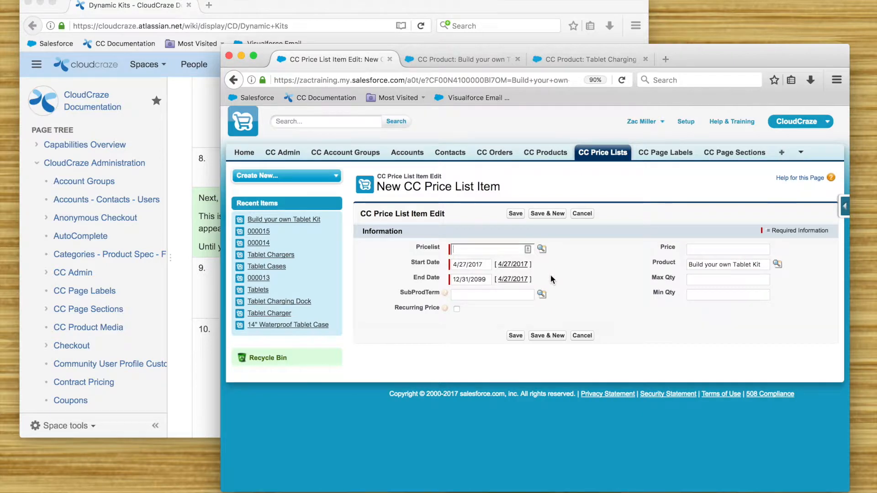
type("ente")
left_click(486, 257)
left_click(542, 251)
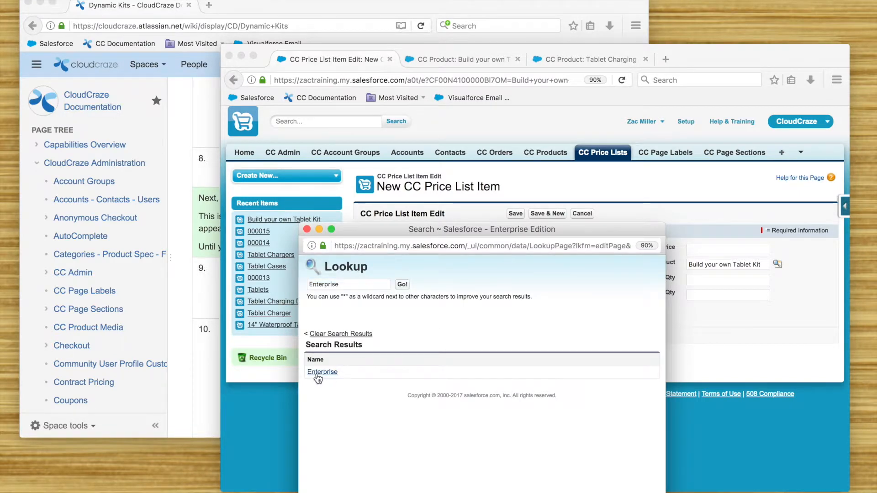
left_click(322, 372)
Step: Set the price list item's price to 0.00 and save it
left_click(708, 248)
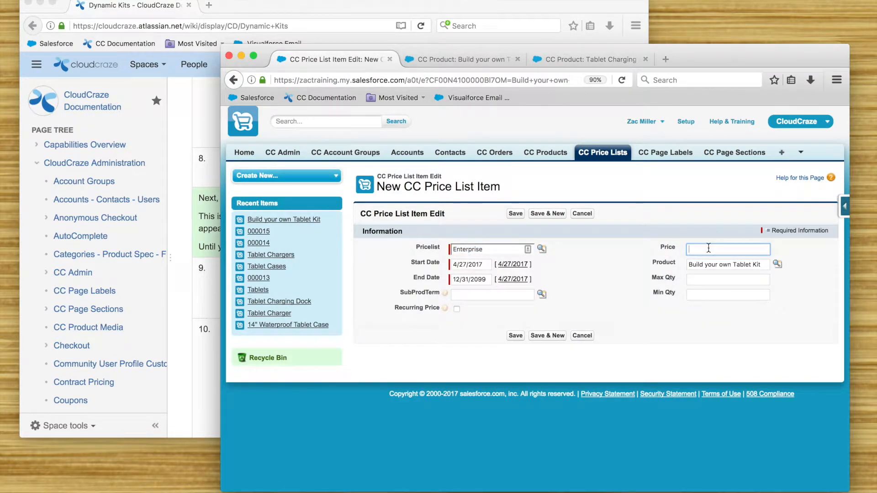
type("0")
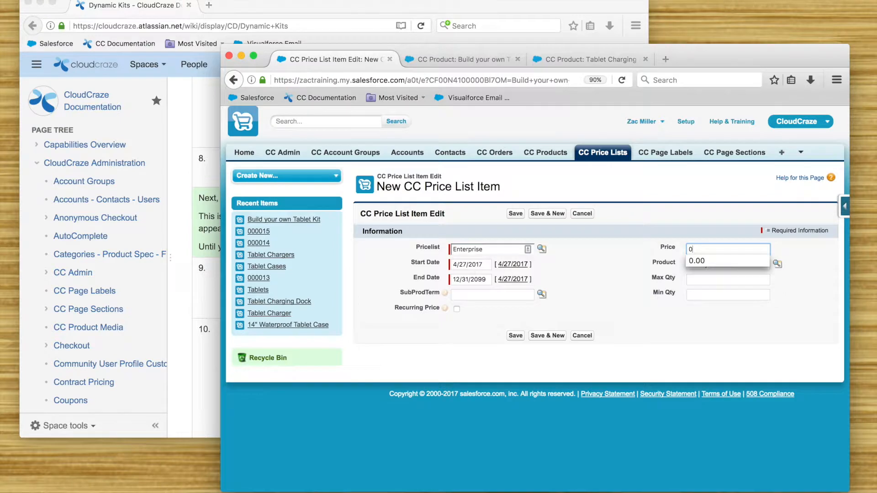
left_click(697, 261)
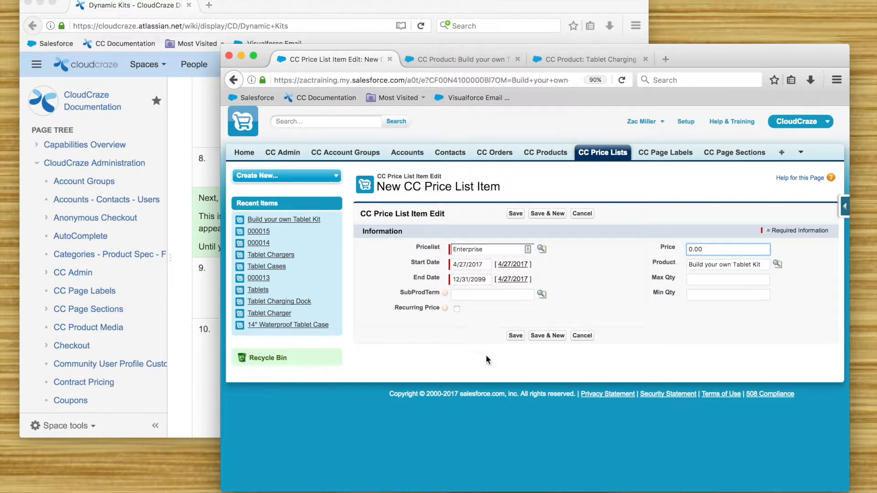
left_click(516, 338)
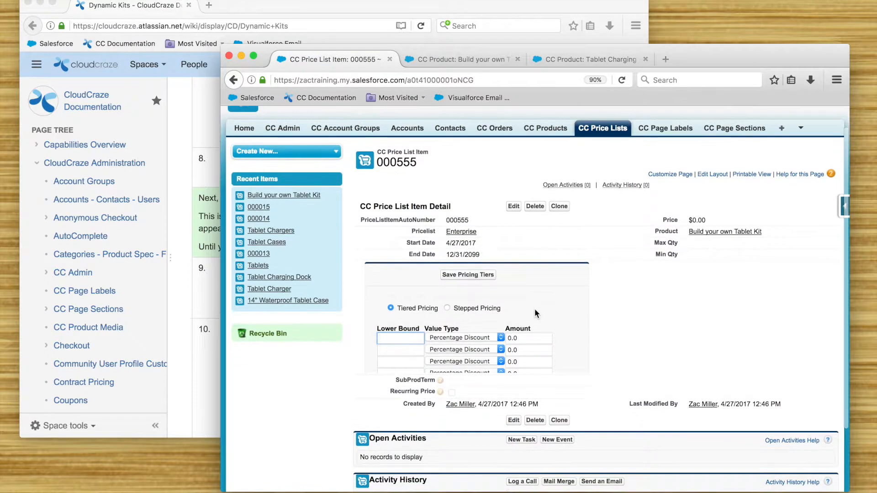
Step: Return to the Build your own Tablet Kit product and start a new composite product from its Composite Products list
left_click(737, 232)
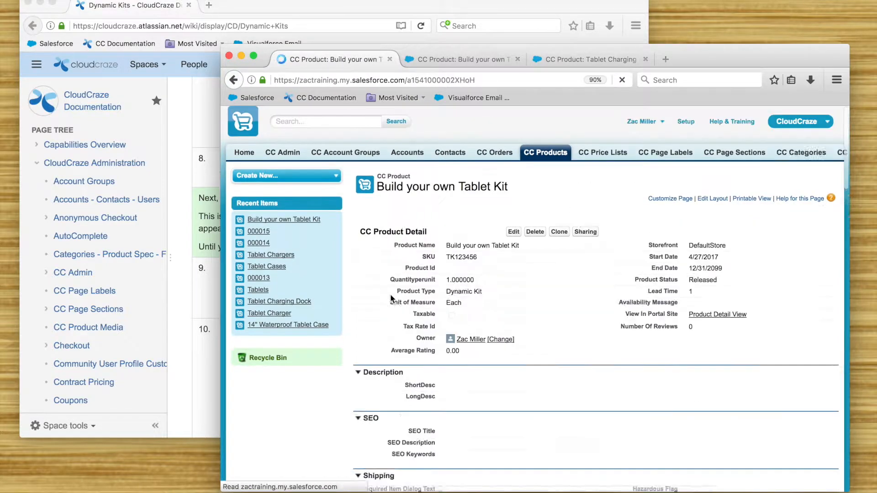
scroll(358, 399, "down", 12)
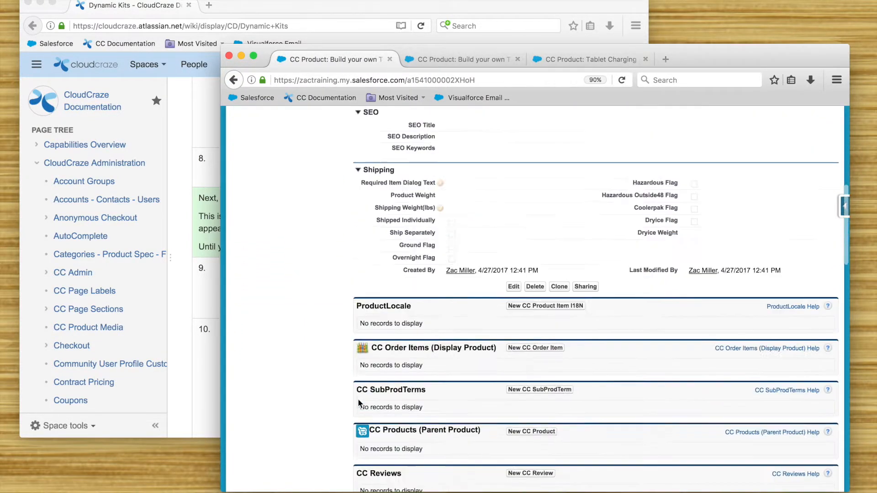
scroll(312, 368, "down", 5)
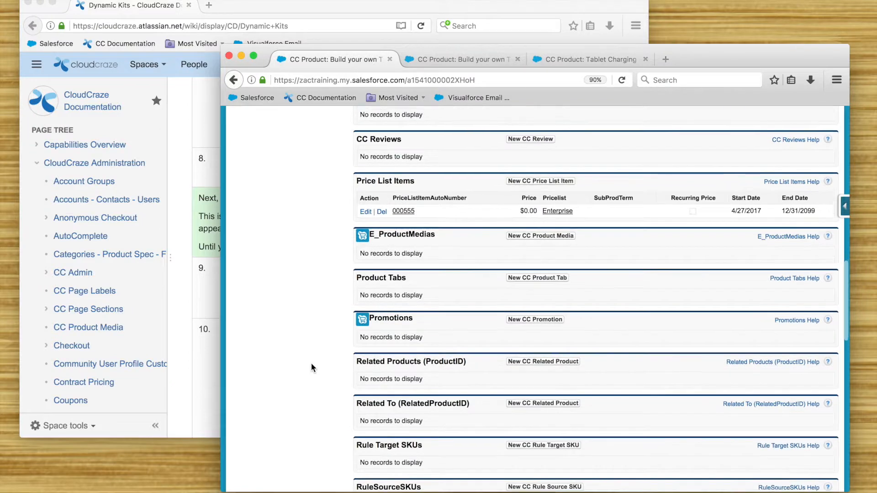
scroll(312, 368, "down", 5)
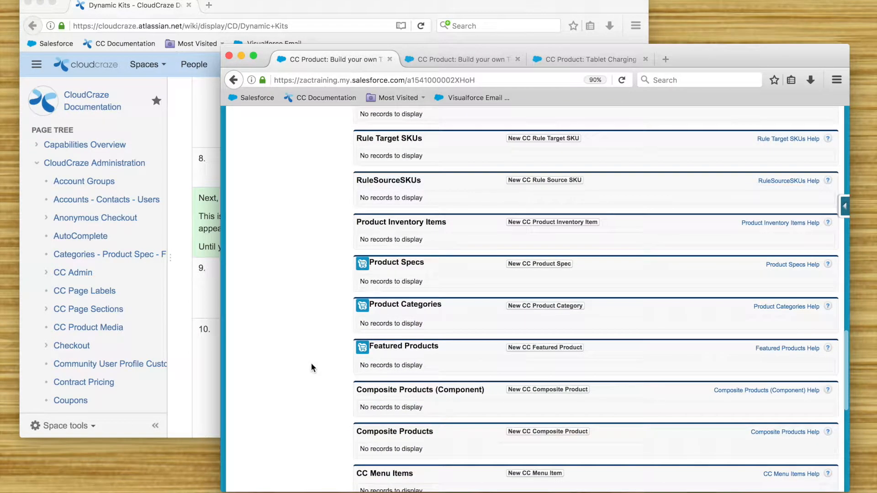
scroll(312, 362, "down", 2)
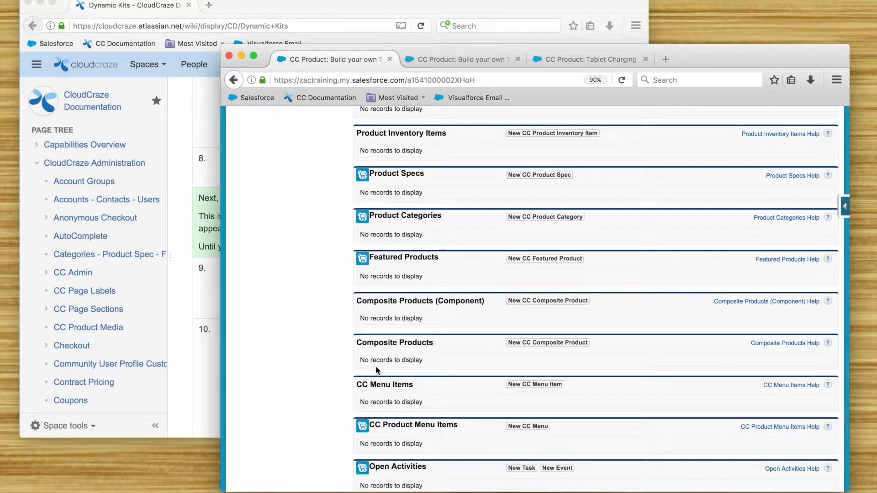
scroll(347, 316, "down", 1)
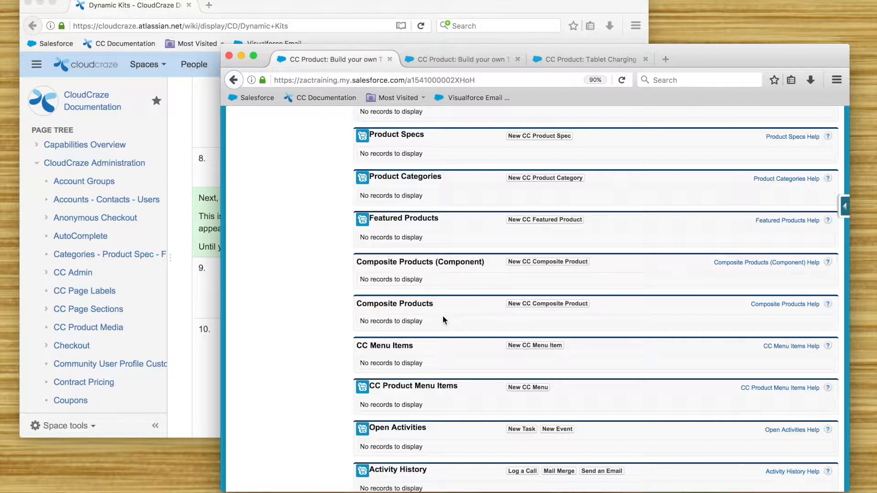
left_click(553, 309)
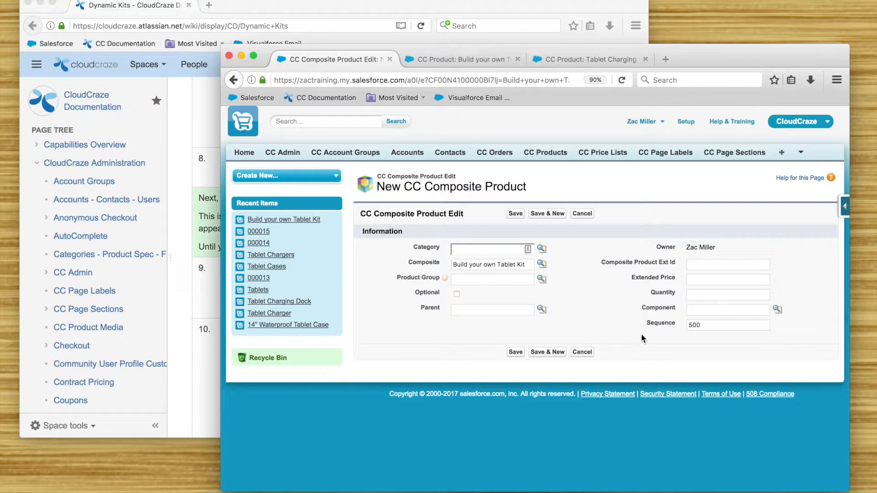
left_click(845, 207)
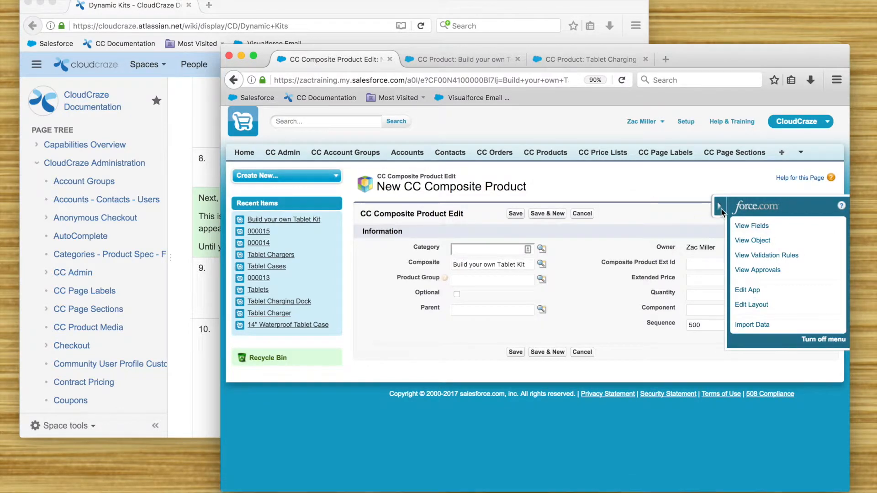
left_click(720, 207)
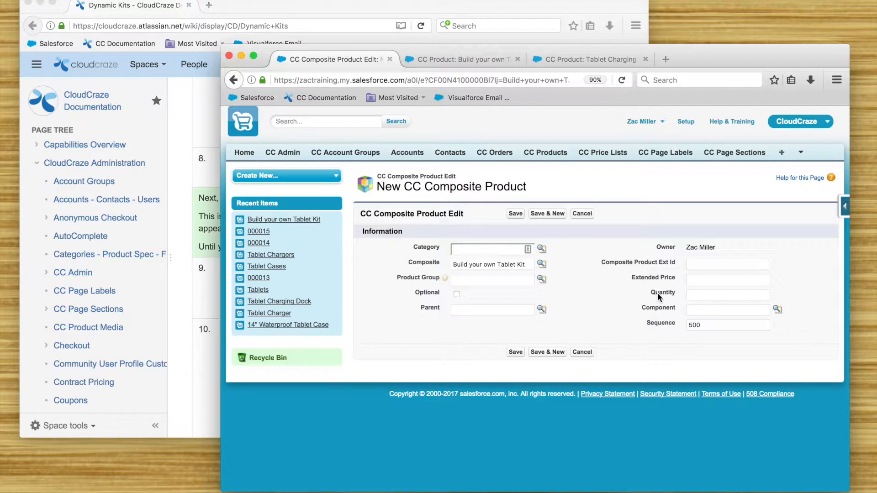
left_click(472, 281)
left_click(513, 281)
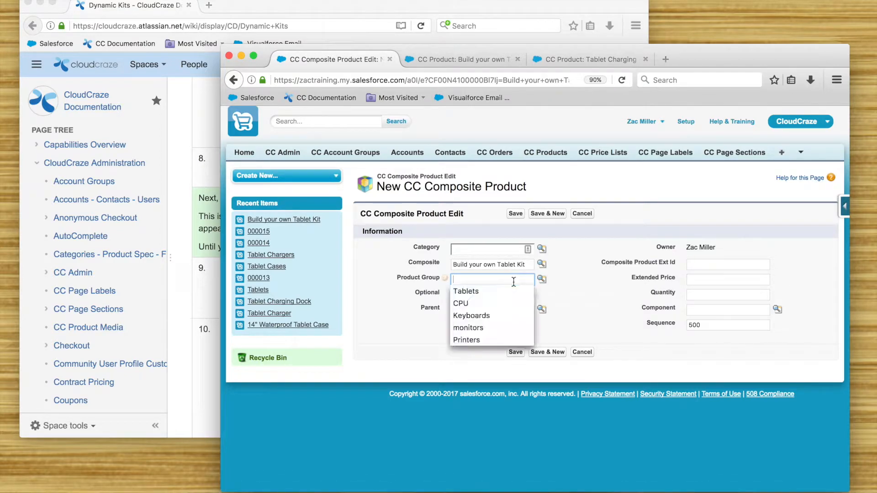
left_click(574, 283)
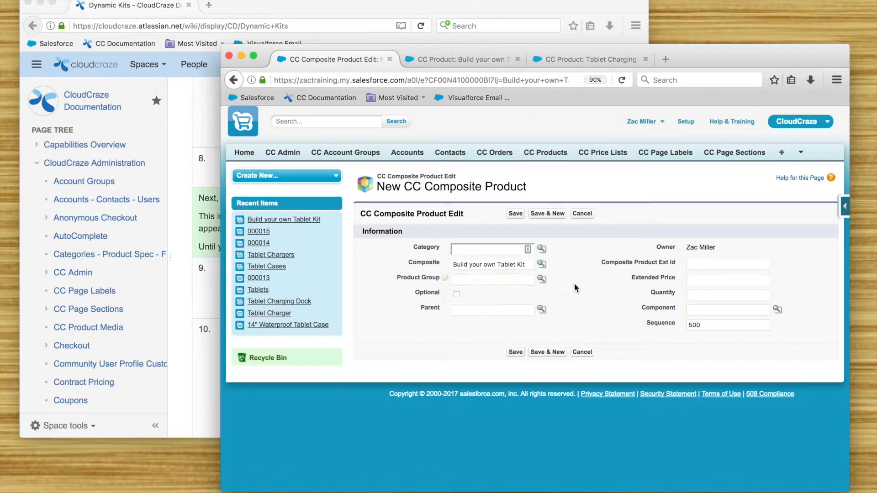
Step: Assign the Tablets product group to the new composite product through the lookup and set its quantity to 1
left_click(519, 279)
left_click(512, 282)
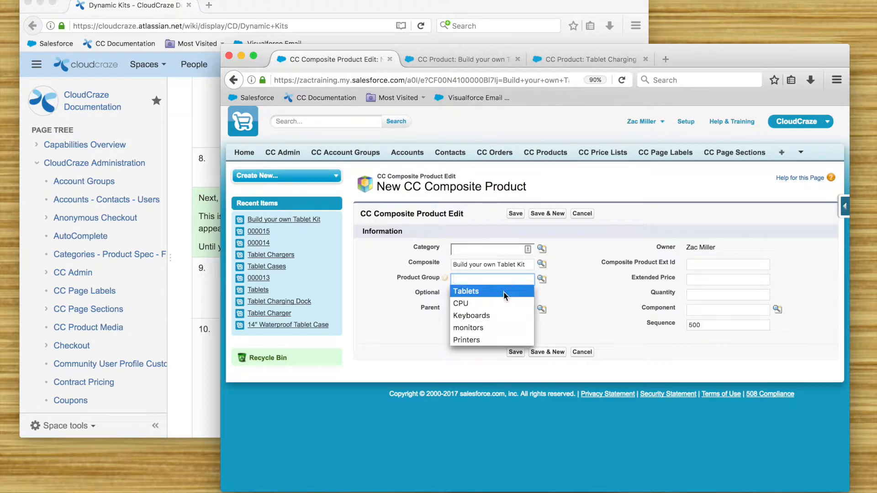
left_click(503, 291)
left_click(542, 280)
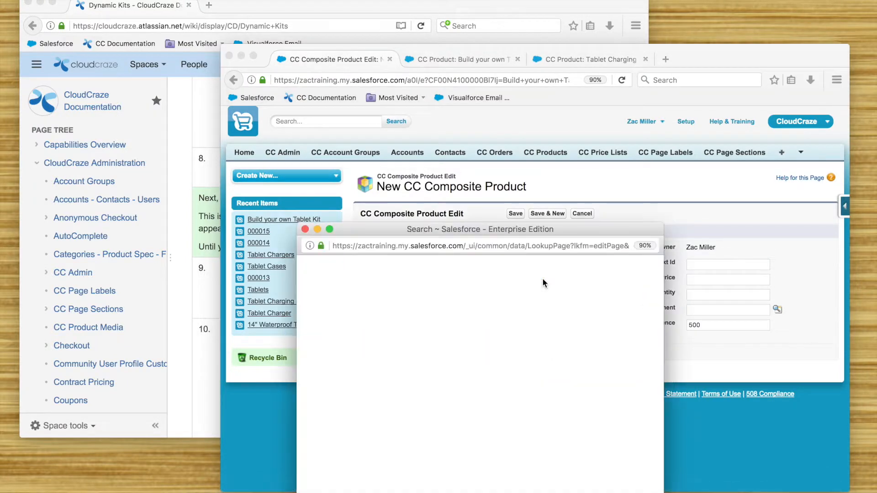
left_click(316, 372)
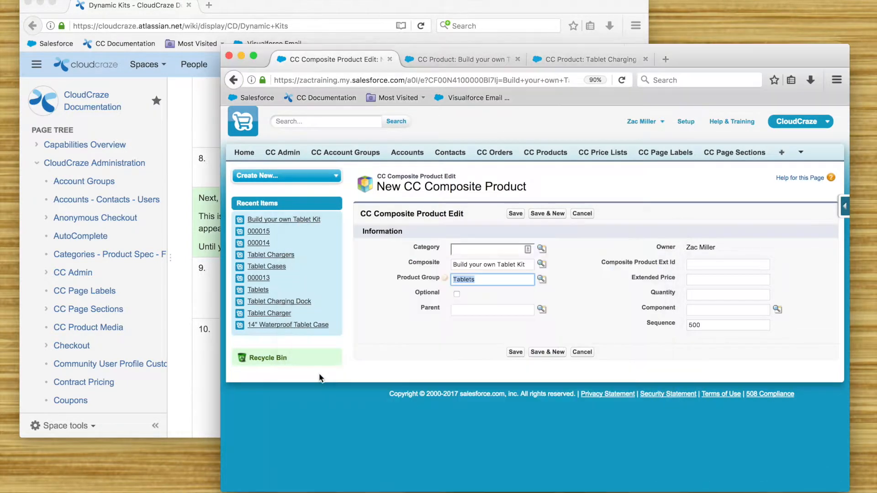
left_click(585, 300)
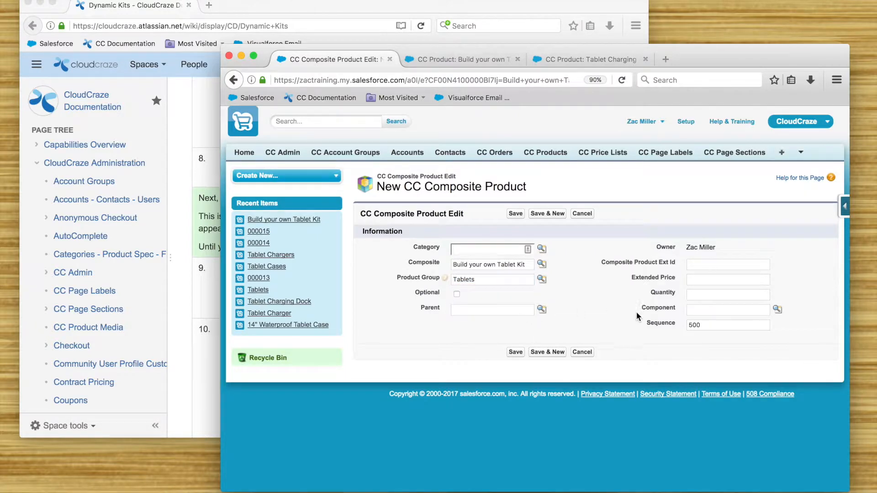
left_click(722, 296)
type("1")
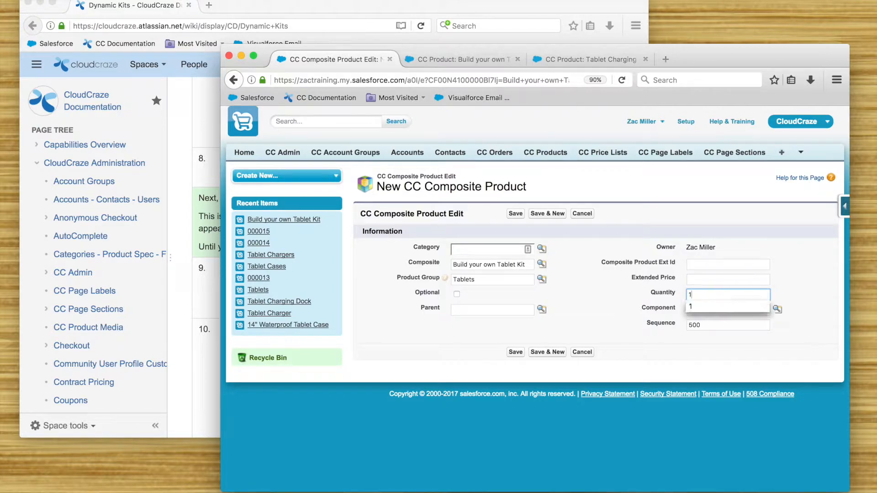
Step: Assign the 11" Tablet Device as the component of the new composite product through the lookup
left_click(720, 310)
left_click(778, 310)
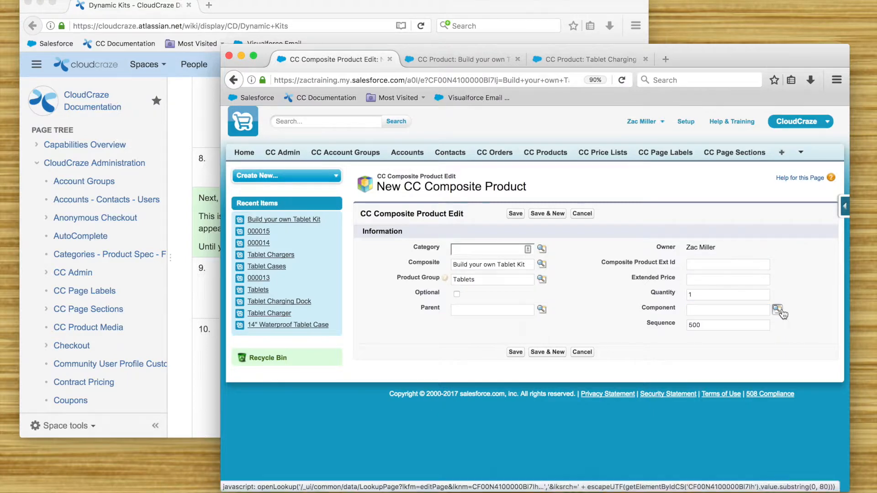
scroll(629, 393, "down", 2)
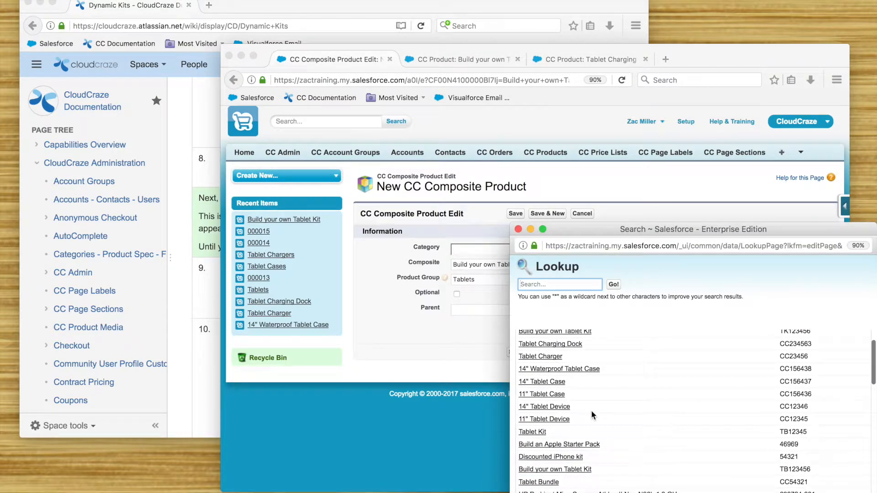
left_click(535, 419)
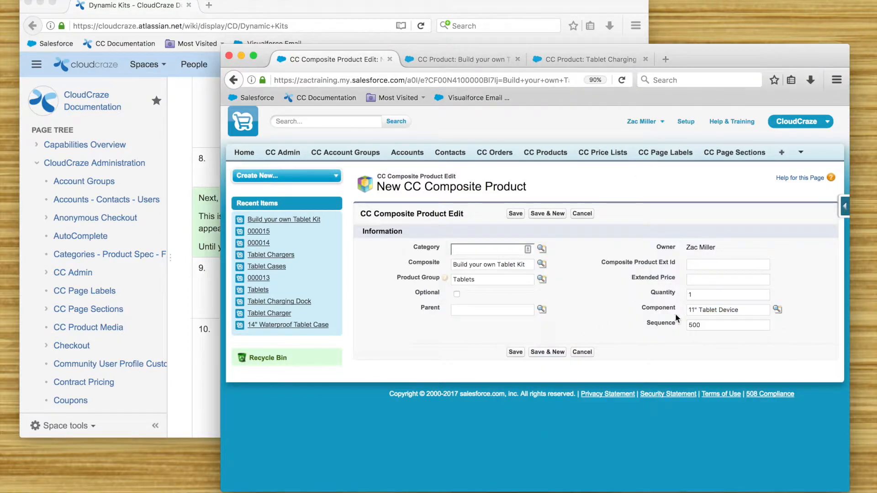
Step: Set the composite product's sequence to 100 and save the record
left_click(693, 325)
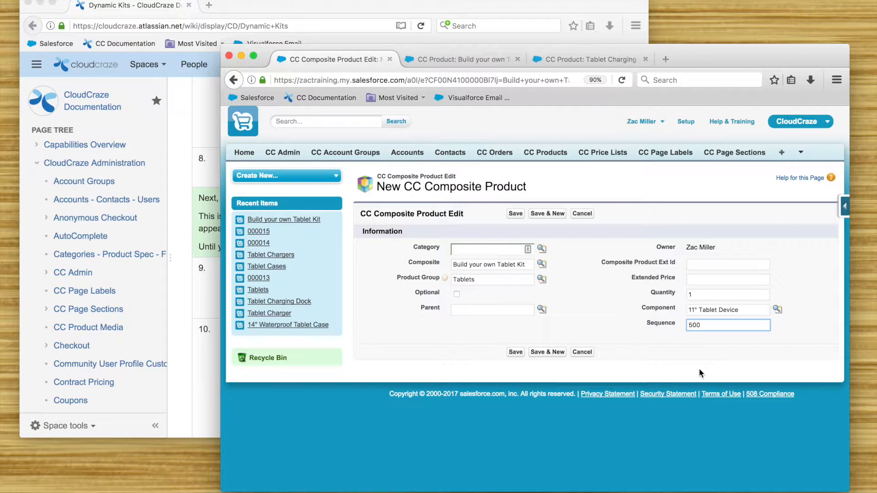
key("BackSpace")
type("1")
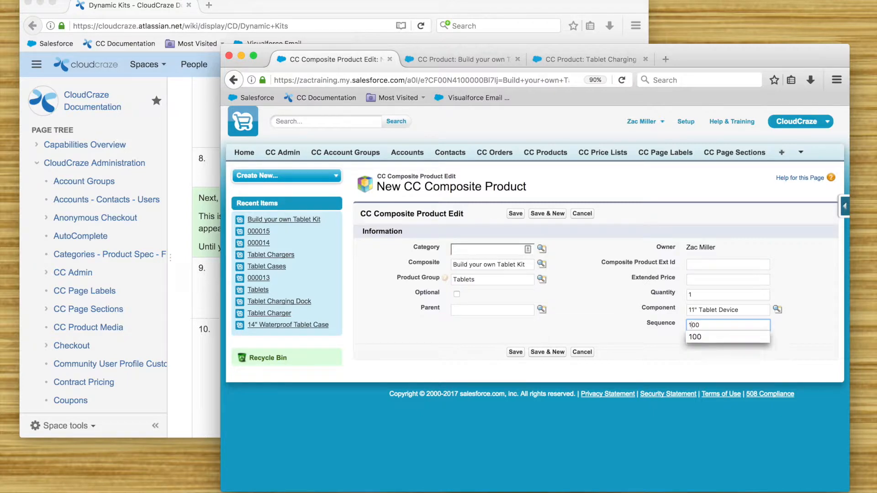
left_click(624, 284)
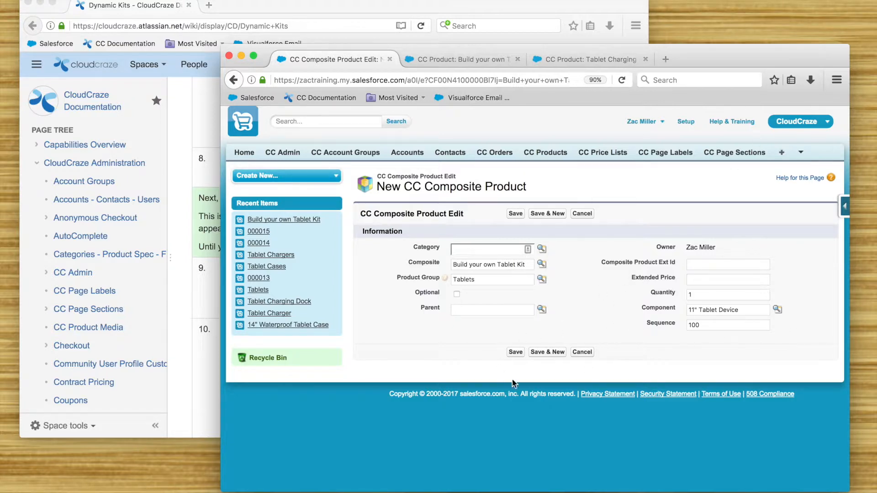
left_click(516, 352)
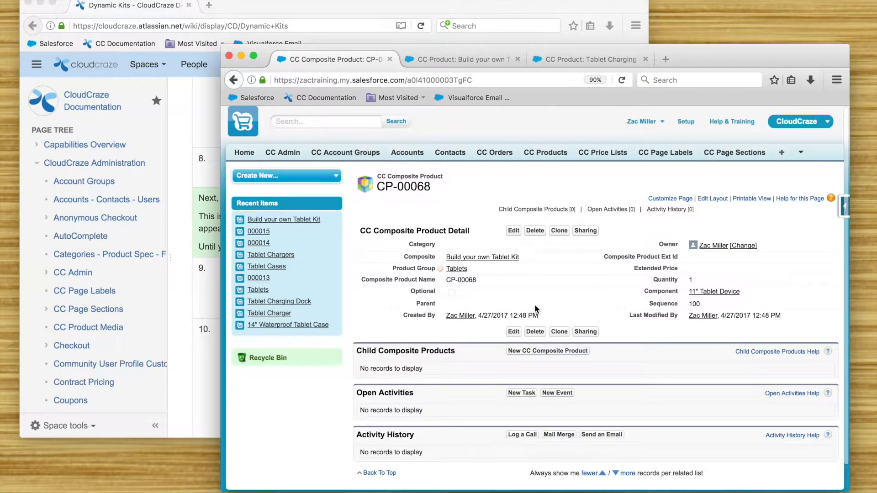
Step: Clone the saved composite product and change the copy's component to 14" Tablet Device through the lookup
left_click(559, 230)
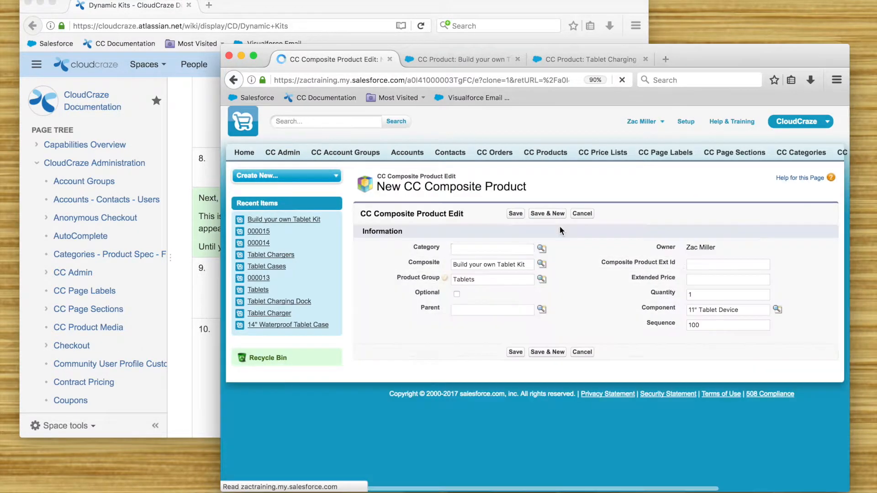
left_click(695, 310)
key("BackSpace")
type("4")
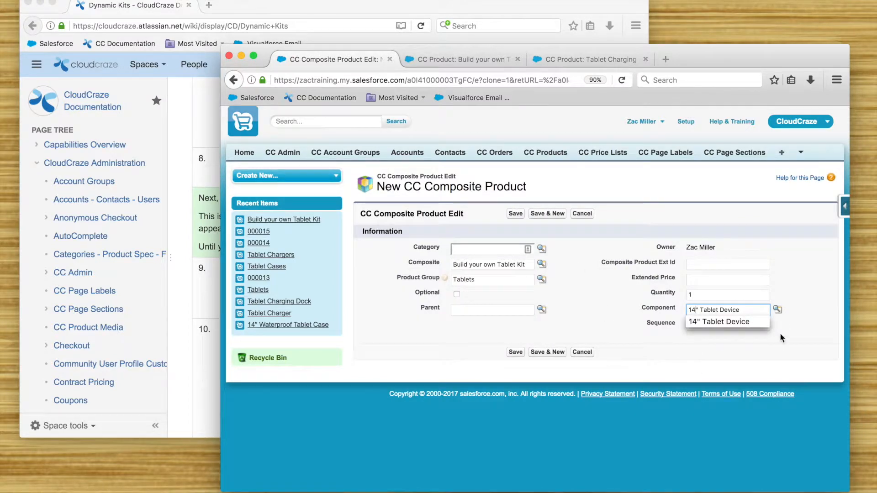
left_click(802, 302)
left_click(778, 311)
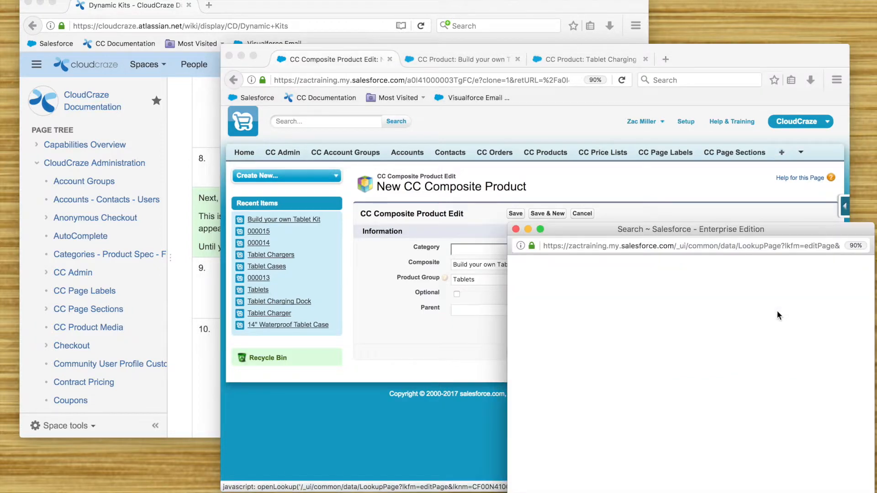
left_click(555, 373)
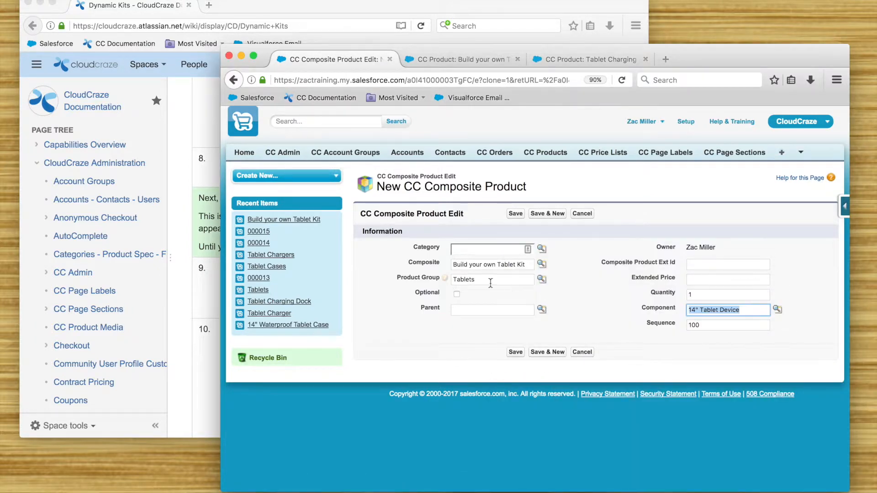
Step: Set the cloned composite product's sequence to 200 and save it
left_click(692, 324)
key("BackSpace")
type("2")
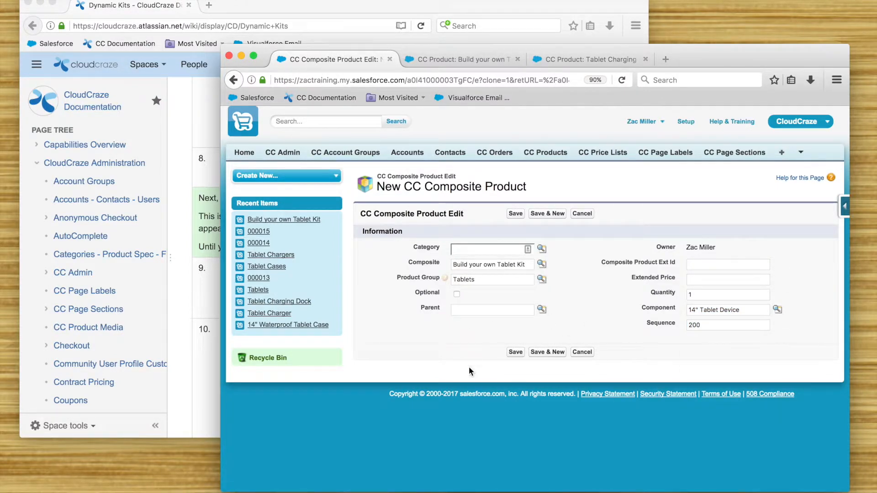
left_click(516, 351)
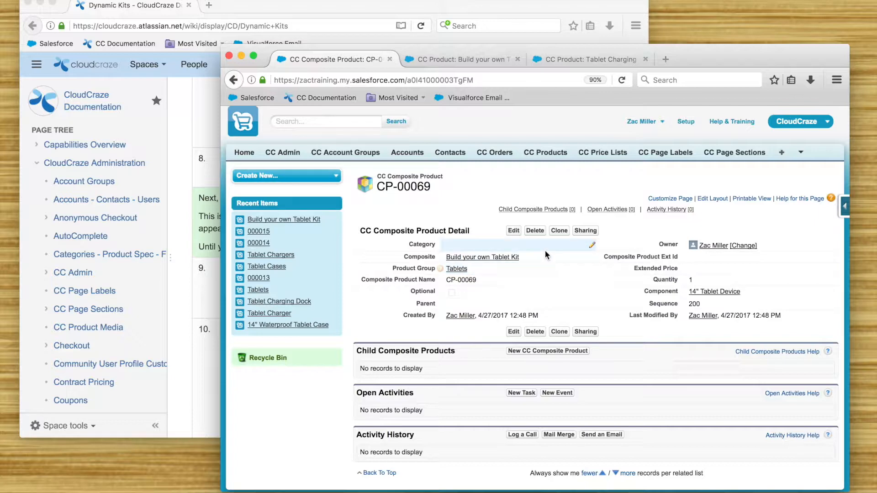
Step: Return to the Build your own Tablet Kit product and start another composite product from its Composite Products list
left_click(499, 262)
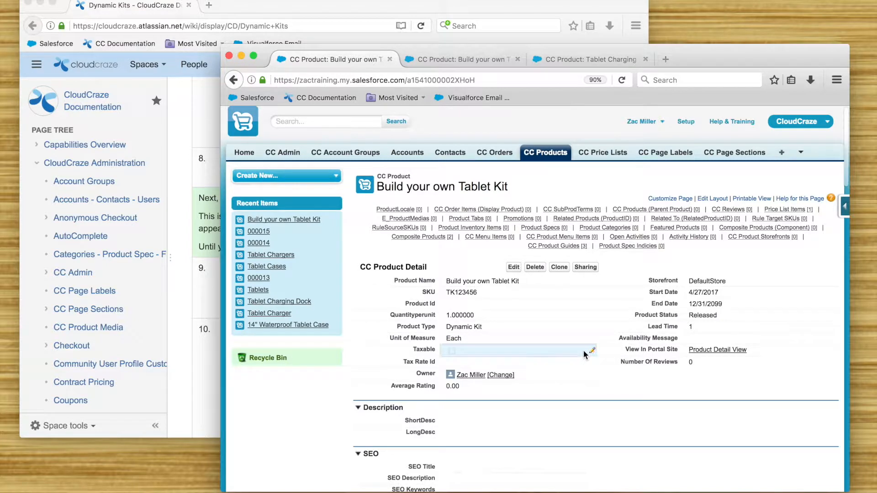
left_click(427, 242)
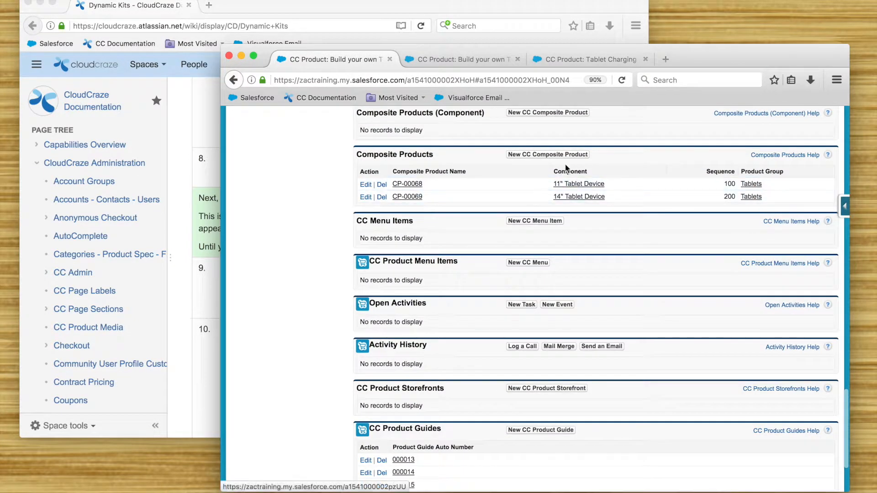
left_click(567, 155)
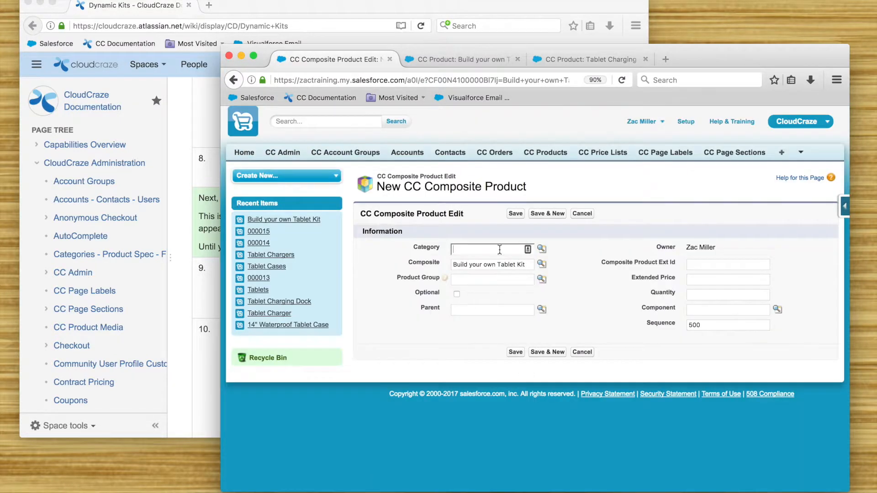
Step: Try to assign the product group Cases to the new composite product, and go back to its edit form
left_click(489, 280)
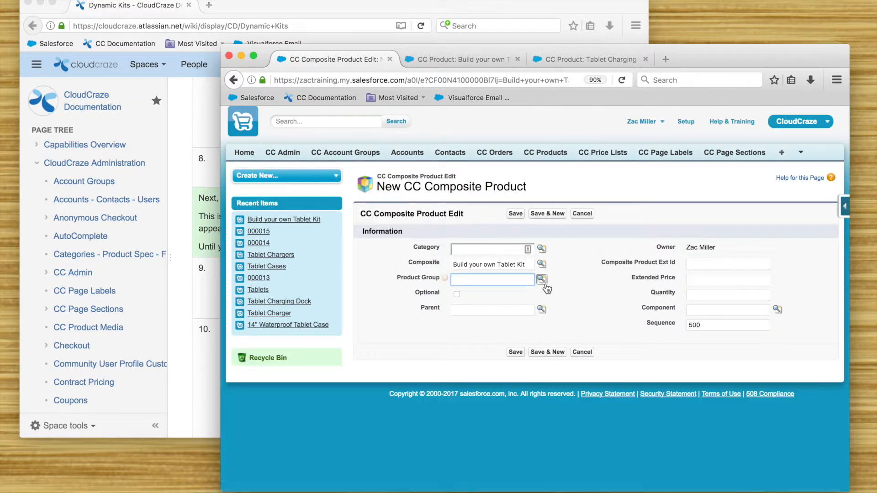
type("Cases")
key("Tab")
key("Return")
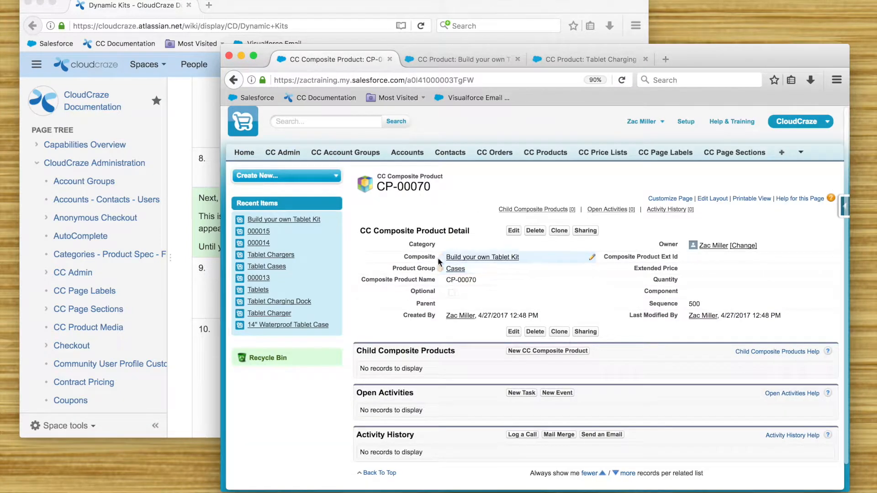
left_click(234, 80)
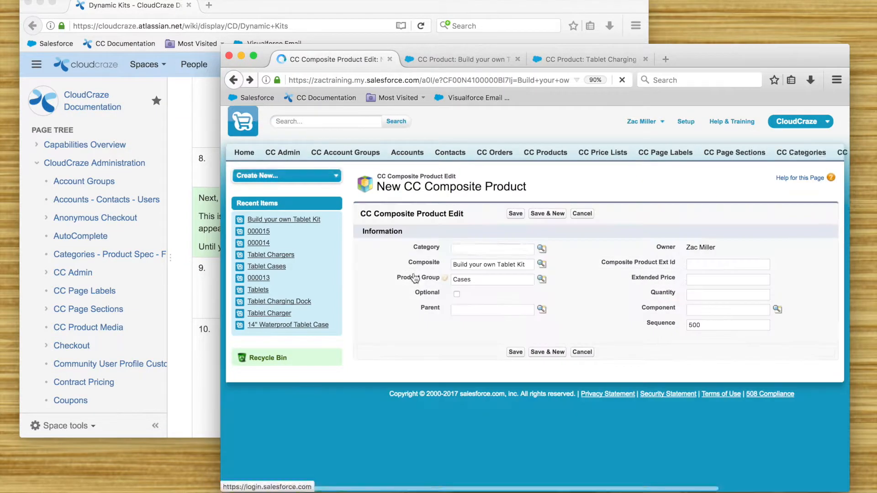
Step: Assign the Tablet Cases product group using the lookup search "*Cases", and set the composite product's quantity to 1
left_click(542, 279)
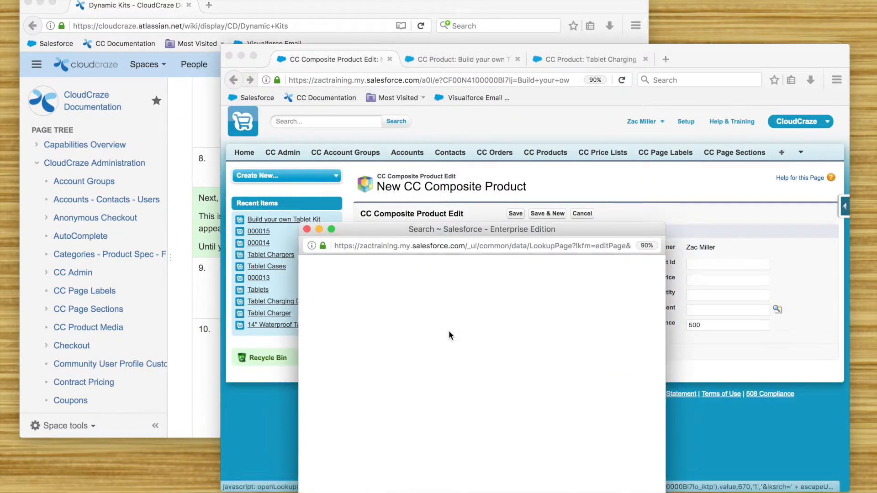
left_click(309, 284)
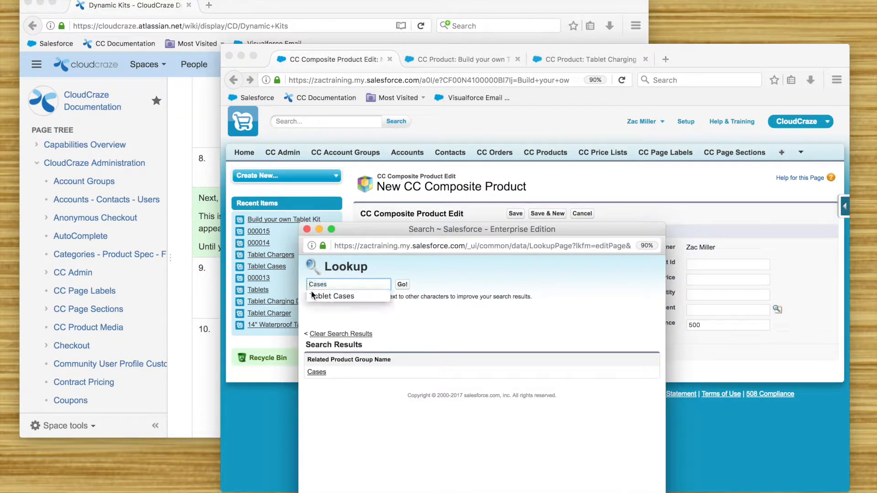
type("*")
key("Return")
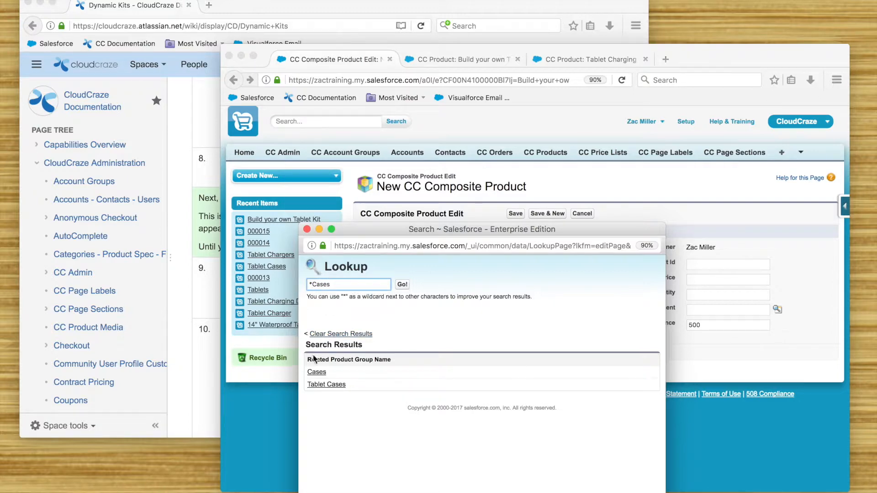
left_click(326, 384)
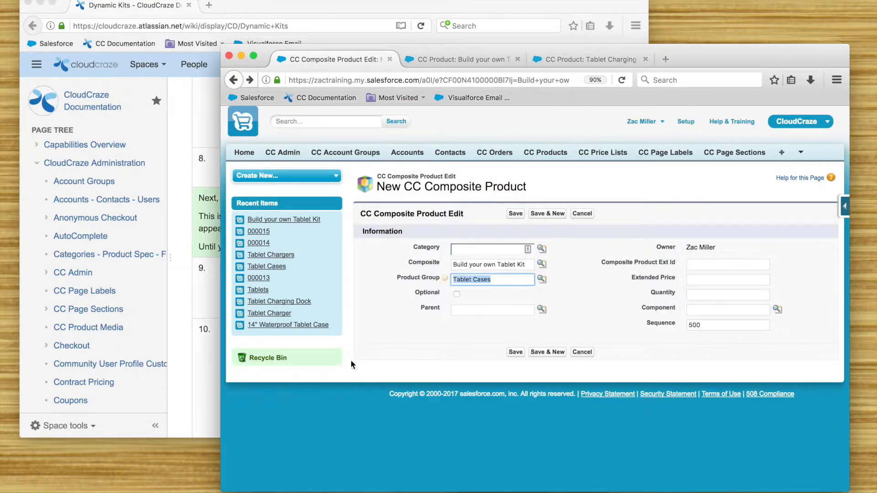
left_click(700, 299)
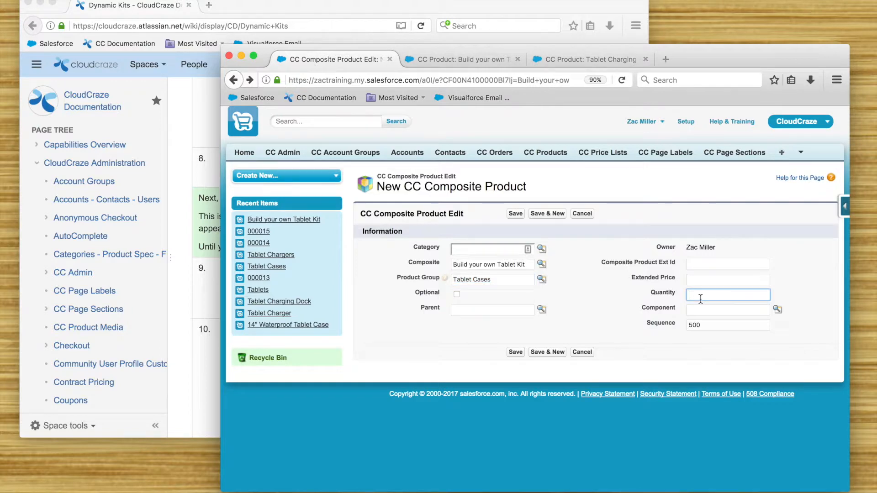
type("1")
left_click(791, 326)
left_click(761, 295)
Step: Open the component lookup and search the products for "Cases" and "*Cases"
left_click(750, 308)
type("Cases")
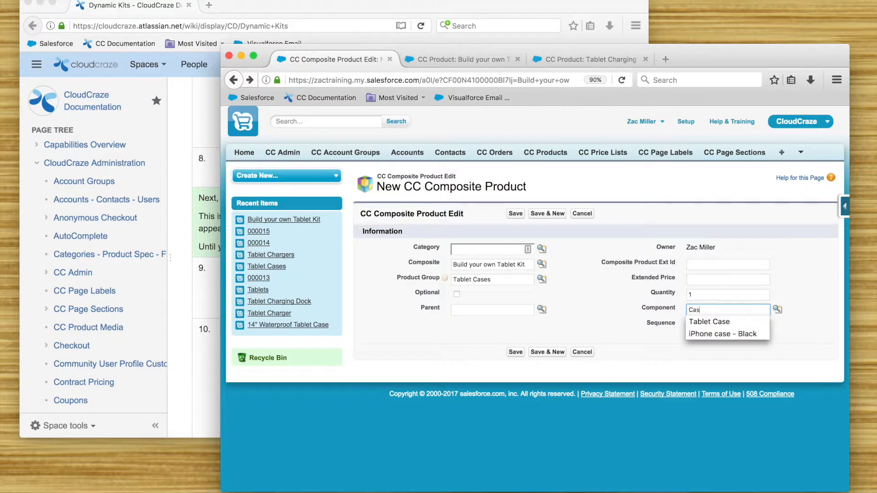
left_click(777, 309)
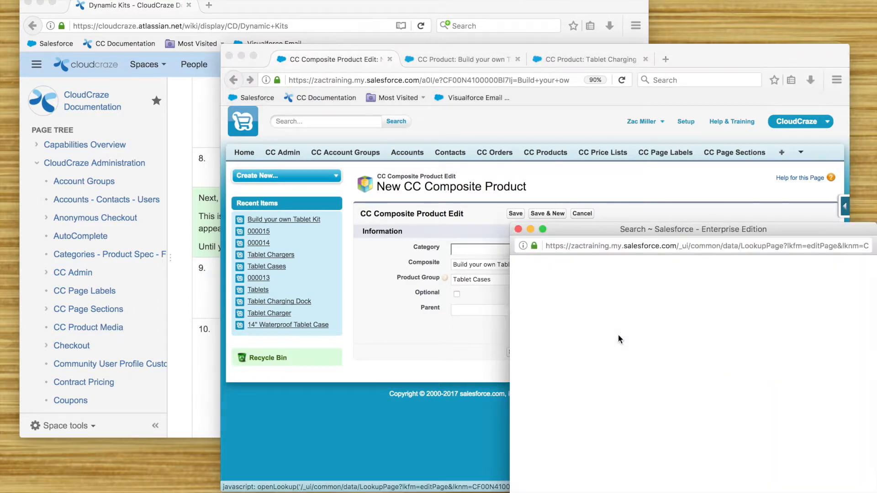
left_click_drag(578, 217, 551, 171)
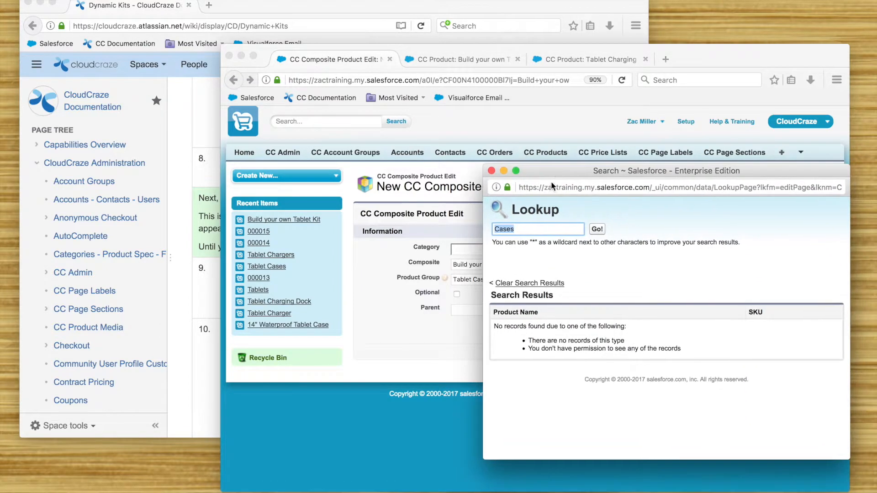
left_click(495, 230)
key("Down")
key("Down")
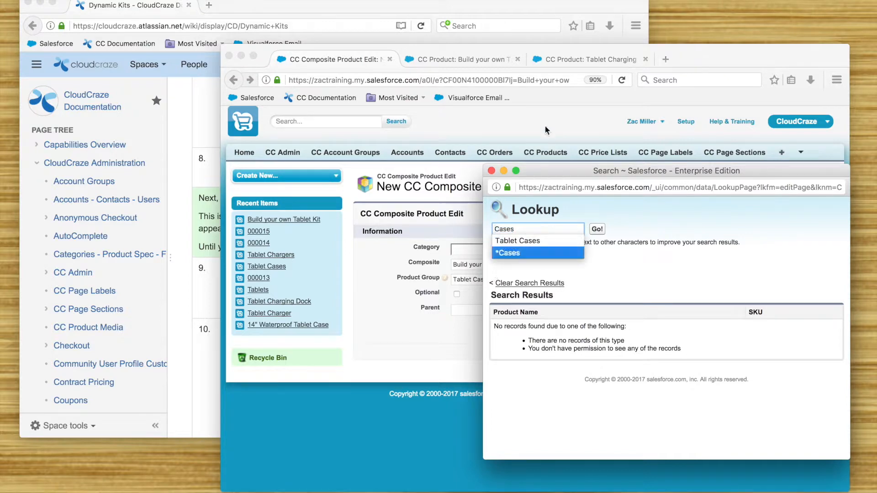
left_click(520, 251)
left_click(601, 229)
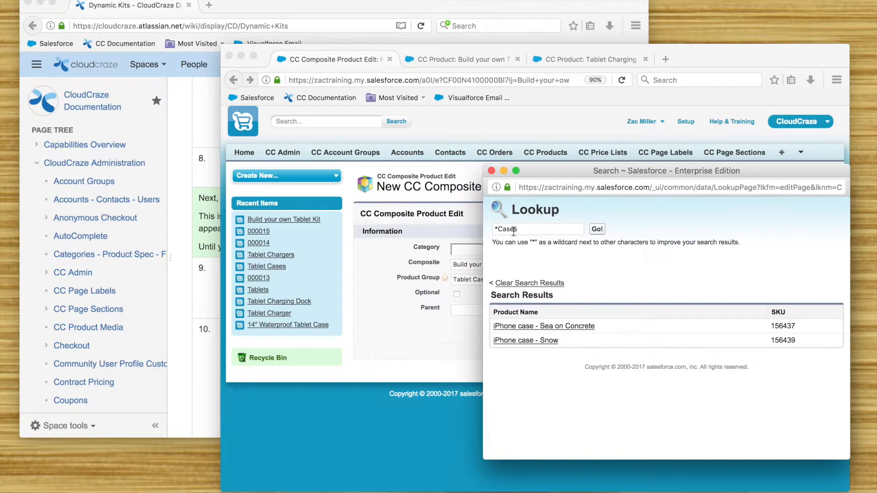
Step: Search the component lookup for "Tablet cases" and for "Tablet case"
left_click(497, 230)
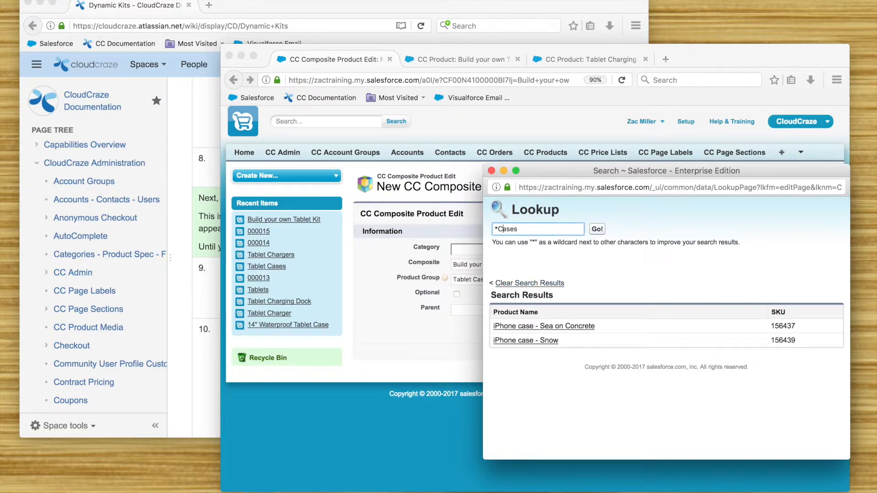
key("BackSpace")
key("BackSpace")
type("Taablet c")
left_click(597, 228)
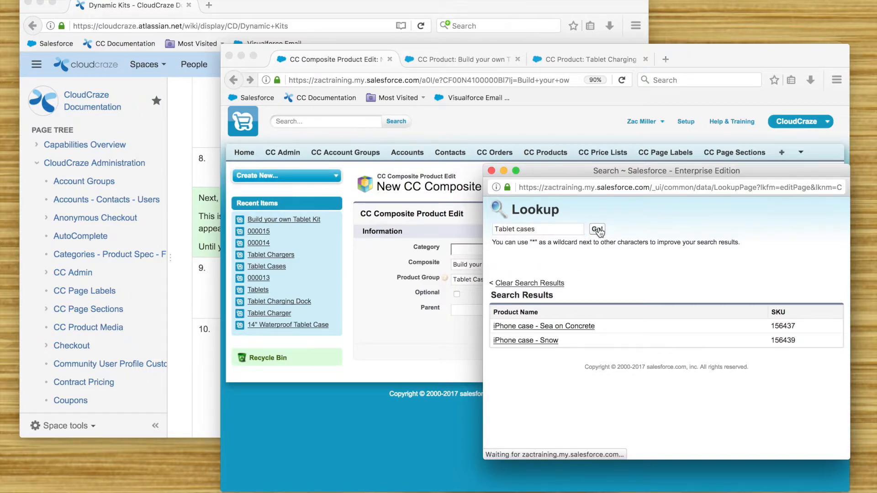
key("BackSpace")
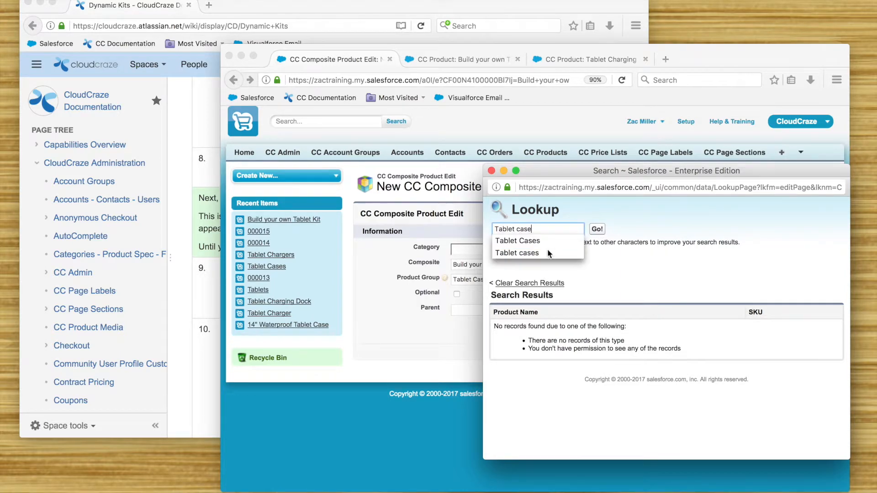
left_click(598, 230)
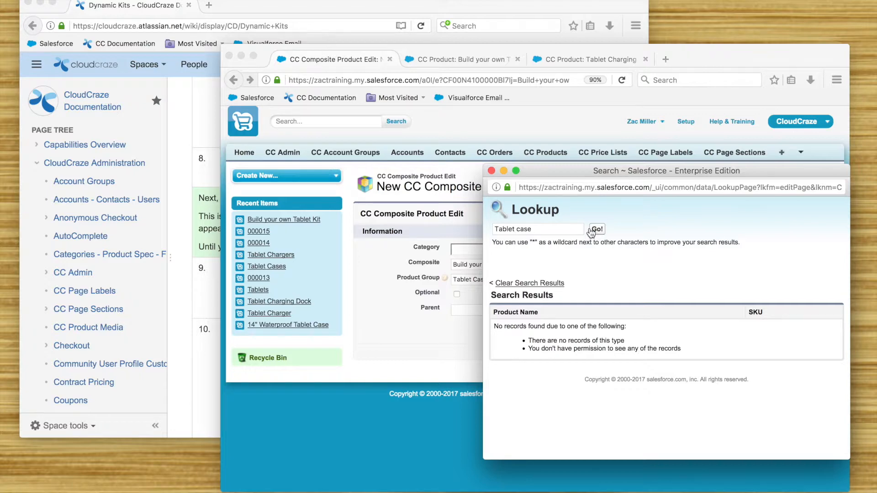
Step: Search the component lookup for "*Tablet case*" with wildcards and choose 11" Tablet Case as the component
left_click(517, 229)
left_click(500, 229)
left_click(528, 266)
key("BackSpace")
type("*")
left_click(495, 229)
type("*")
key("Return")
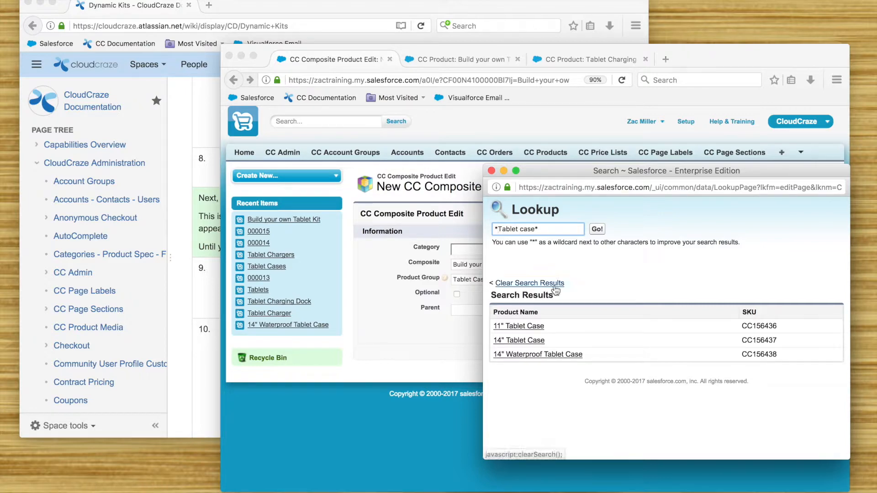
left_click(529, 327)
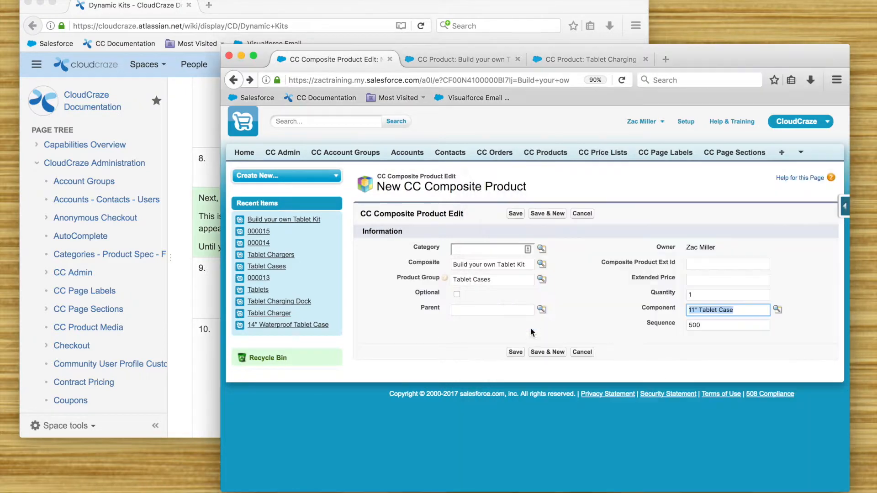
Step: Set the 11" Tablet Case composite product's sequence to 100 and save the record
left_click(693, 326)
key("BackSpace")
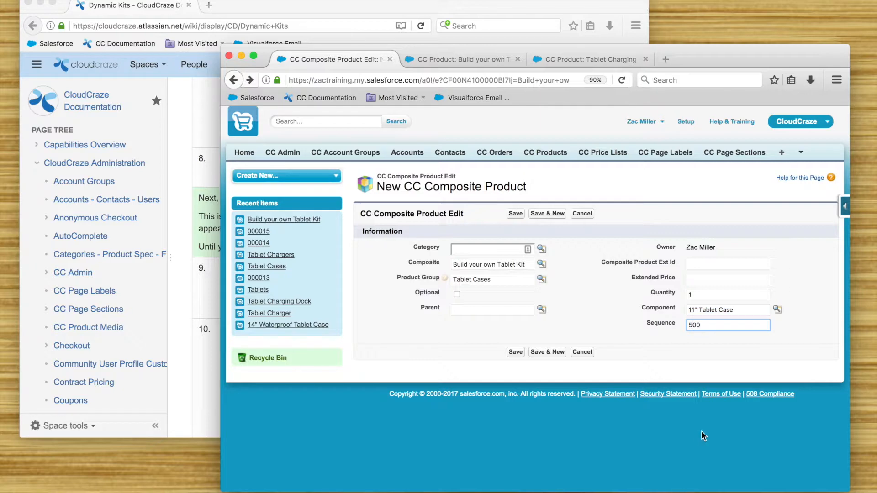
type("1")
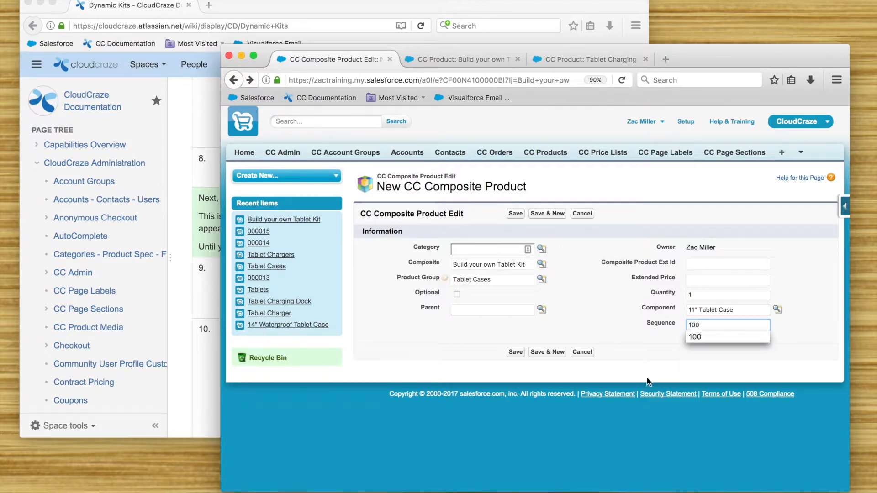
left_click(625, 317)
left_click(513, 354)
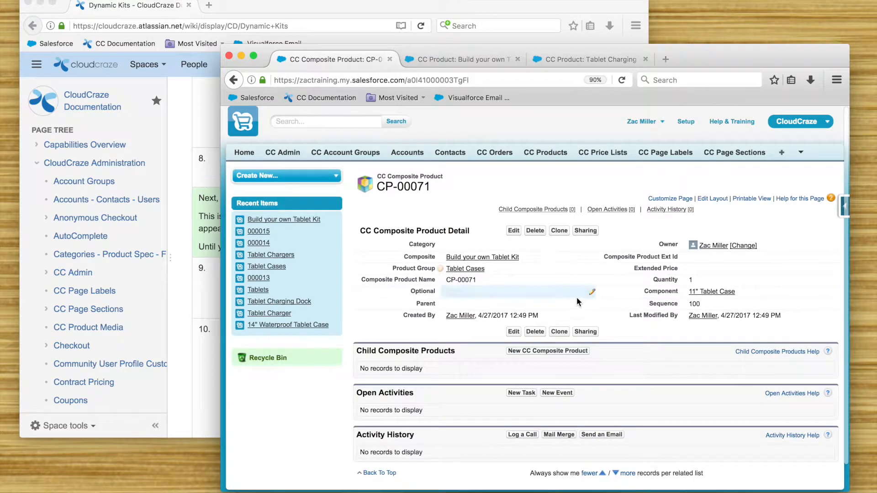
Step: Clone the saved composite product and choose 14" Tablet Case as its component using the lookup search "*Tablet case*"
left_click(564, 232)
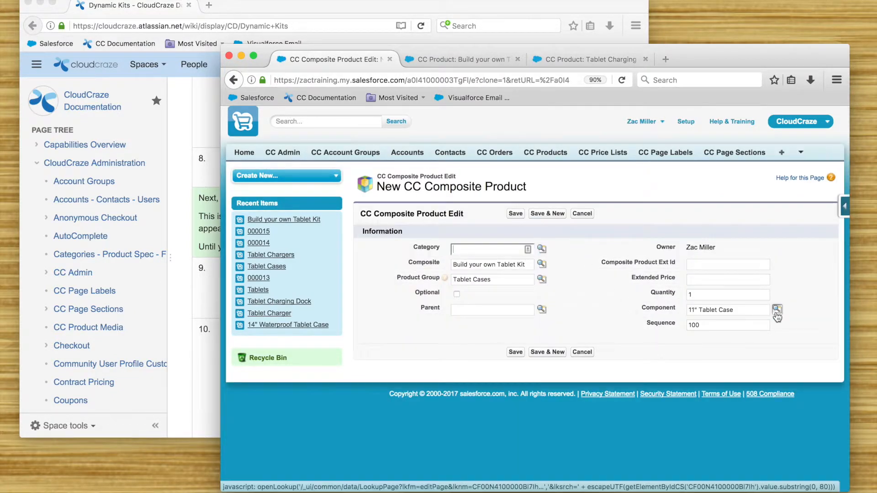
left_click(778, 309)
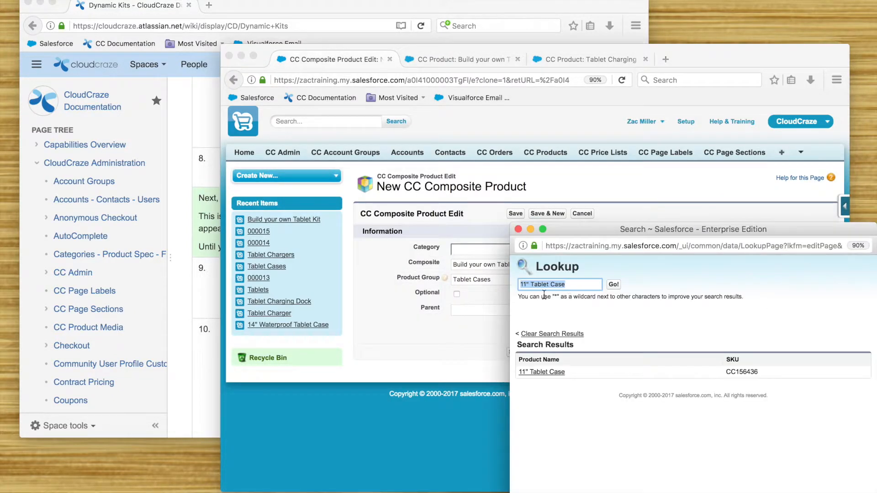
left_click(531, 285)
key("BackSpace")
key("BackSpace")
key("BackSpace")
key("BackSpace")
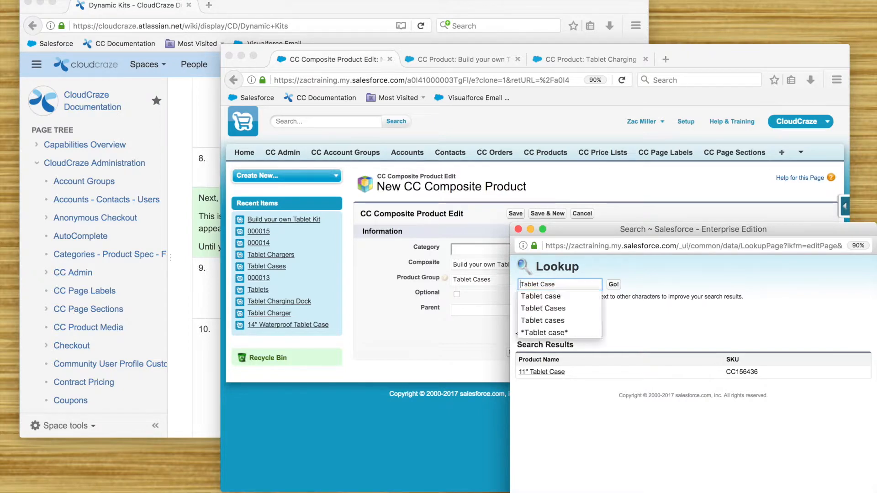
left_click(548, 332)
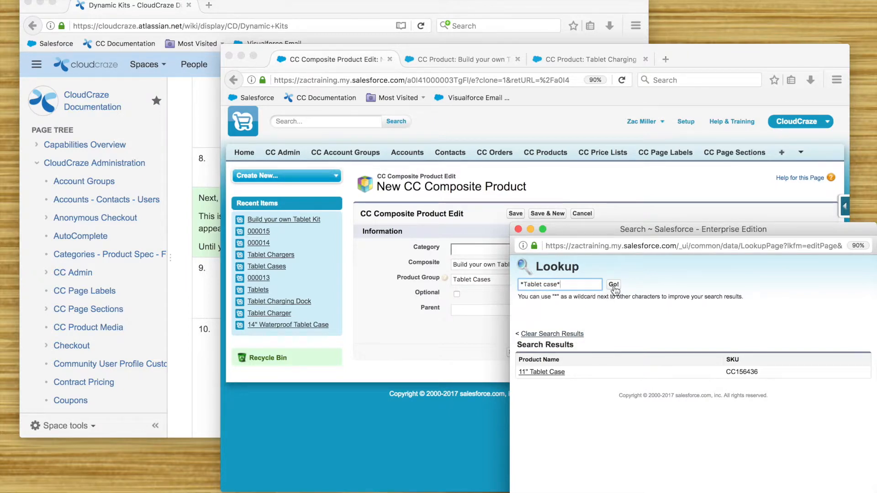
key("Return")
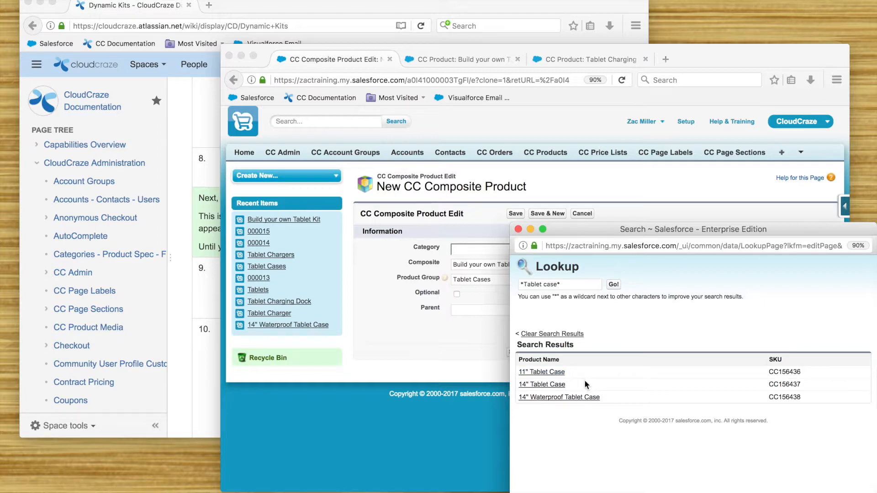
left_click(544, 385)
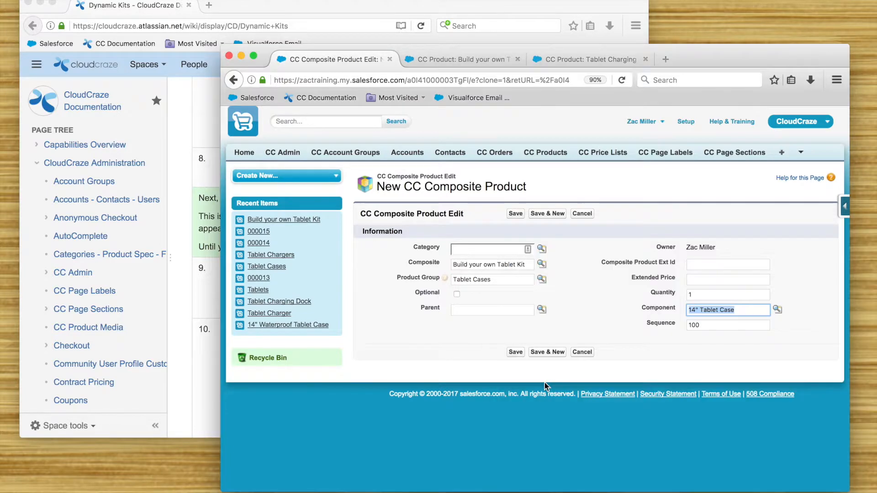
Step: Set the 14" Tablet Case composite product's sequence to 200 and save the record
left_click(690, 325)
key("BackSpace")
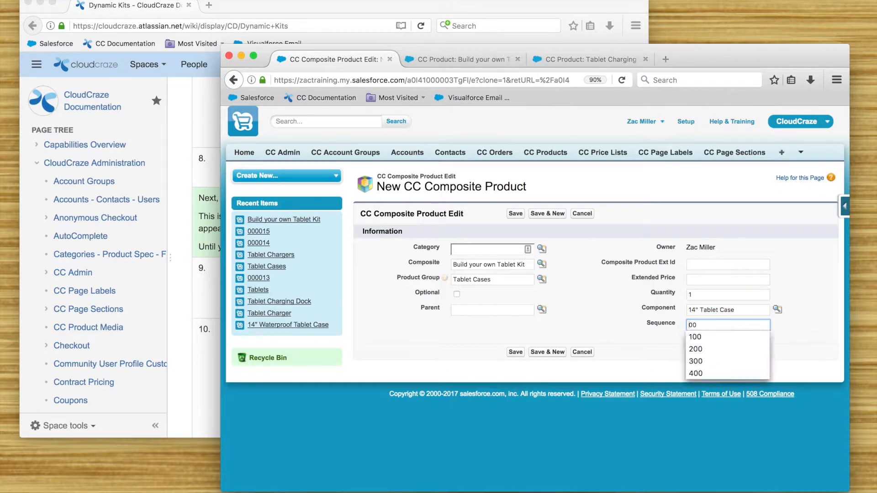
type("2")
left_click(628, 291)
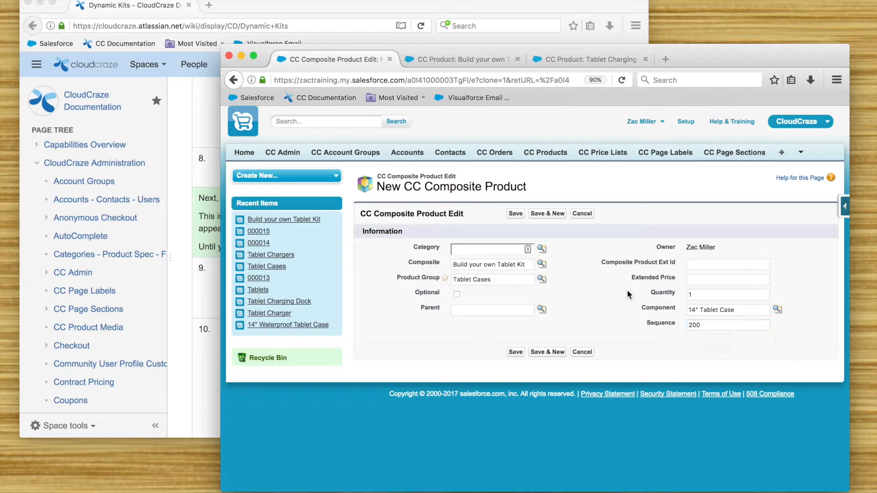
left_click(514, 354)
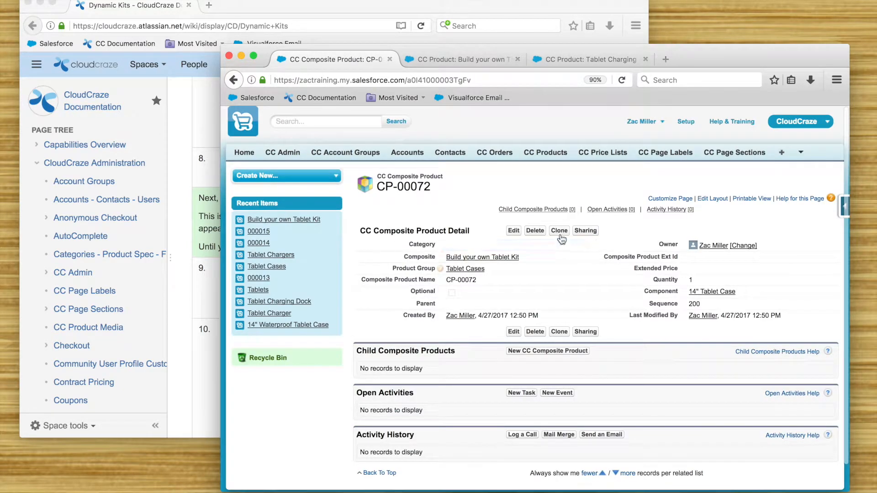
Step: Clone the 14" Tablet Case record and choose 14" Waterproof Tablet Case as the component using the lookup search "*Tablet Case*"
left_click(560, 236)
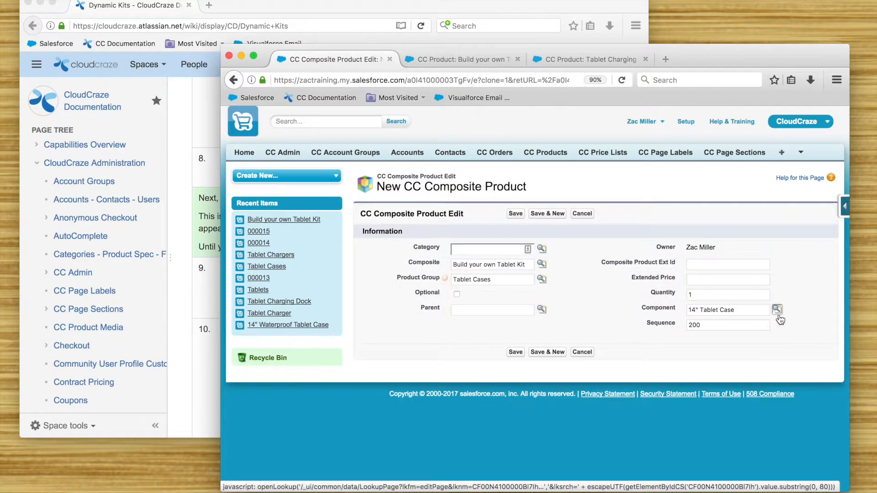
left_click(777, 310)
left_click(533, 263)
key("BackSpace")
key("BackSpace")
key("BackSpace")
key("BackSpace")
type("*")
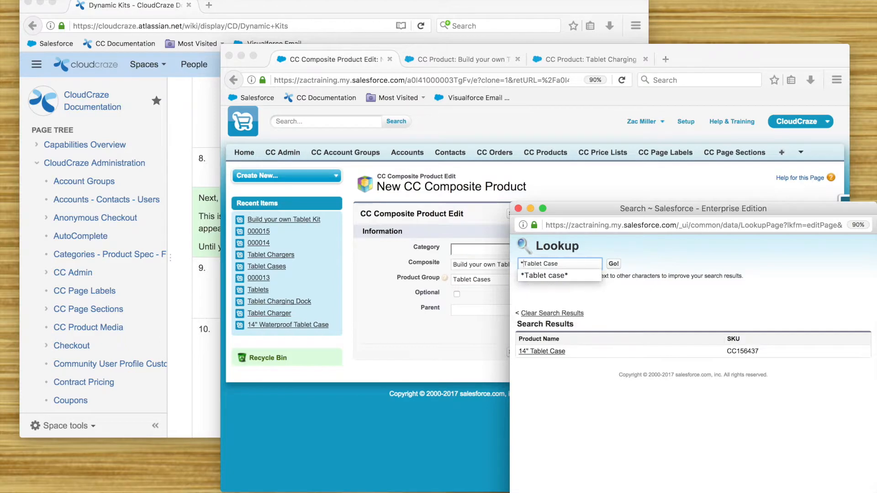
left_click(528, 357)
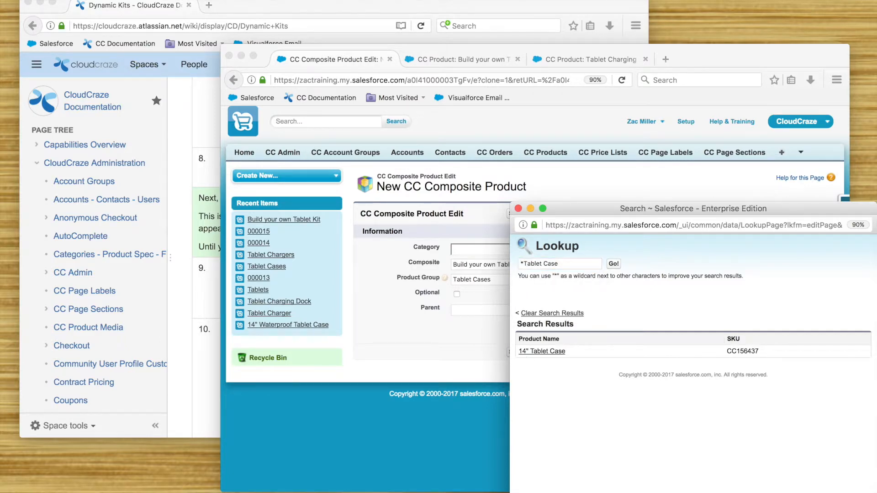
left_click(573, 263)
type("*")
key("Return")
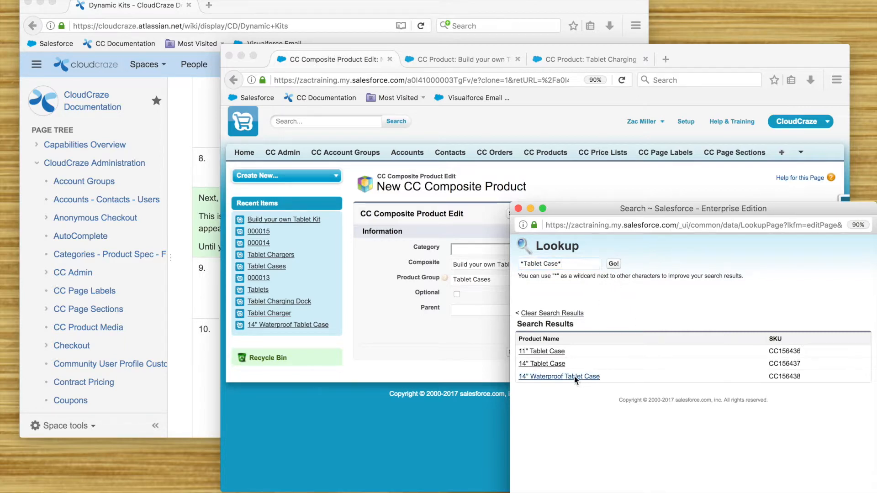
left_click(575, 377)
Step: Set the 14" Waterproof Tablet Case composite product's sequence to 300 and save the record
left_click(694, 323)
key("BackSpace")
type("3")
left_click(618, 278)
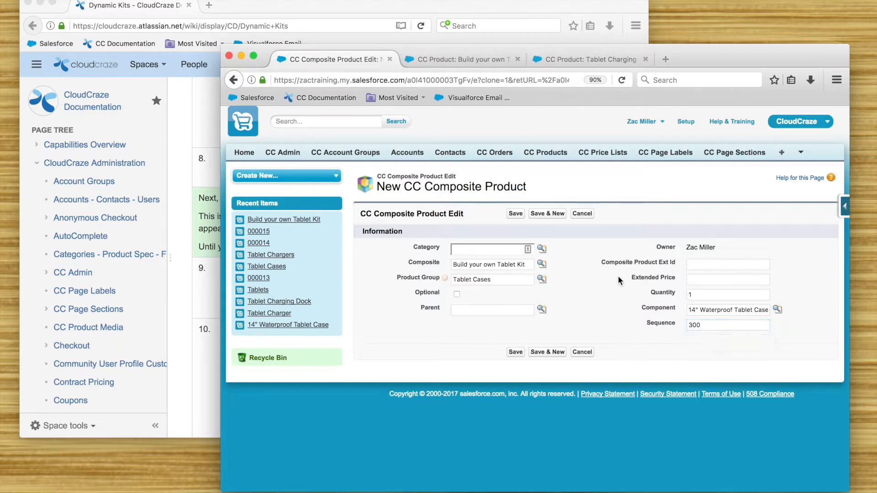
left_click(516, 351)
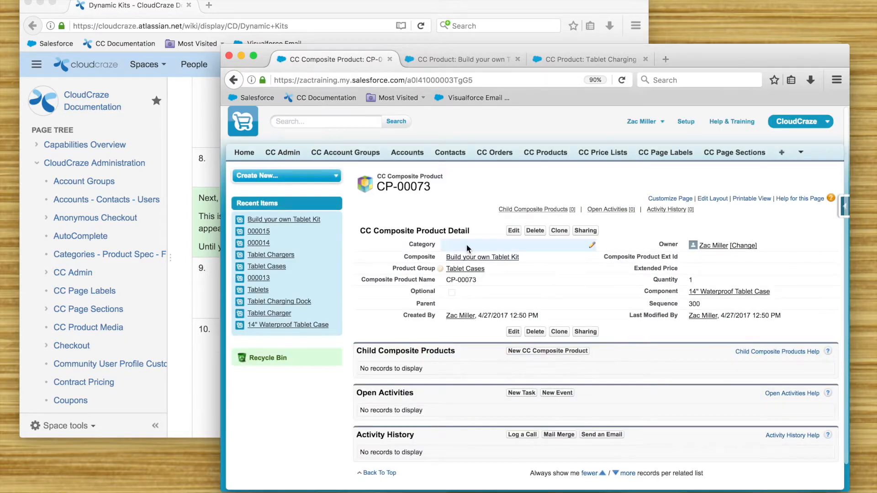
Step: Create a new composite product from the Build your own Tablet Kit product page and assign it the Tablet Chargers product group
left_click(496, 258)
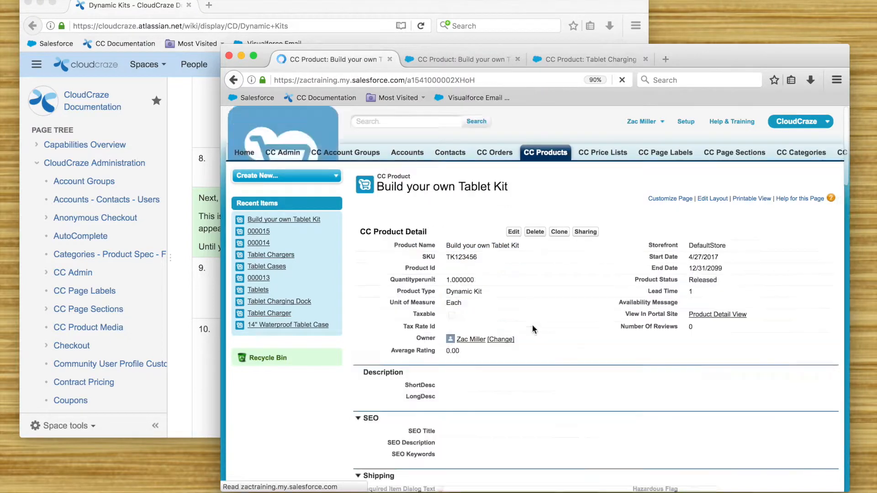
left_click(432, 238)
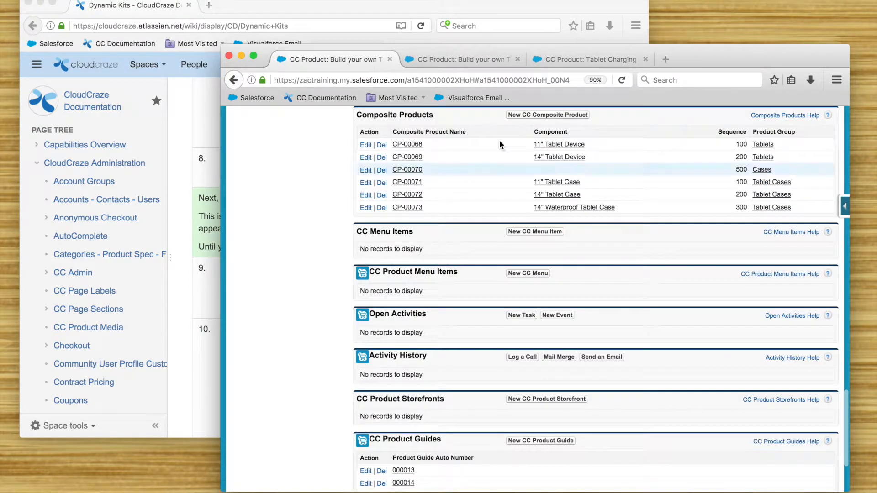
left_click(552, 117)
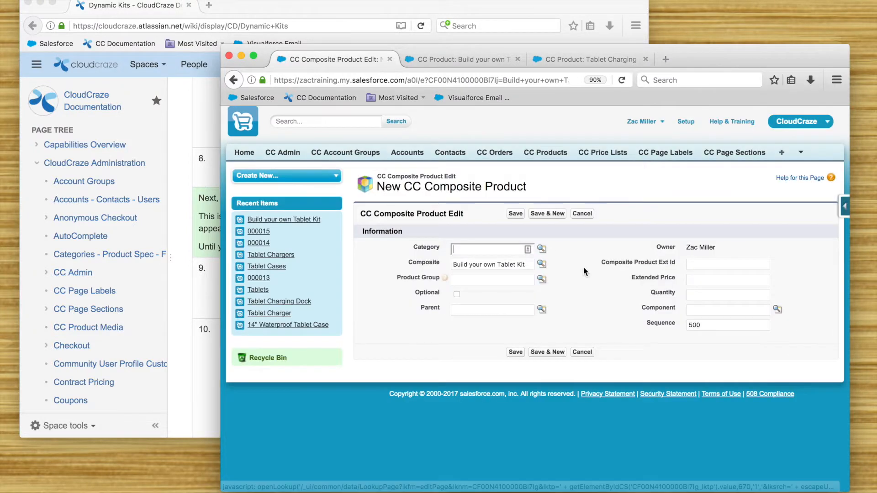
left_click(503, 280)
type("Char")
key("BackSpace")
key("BackSpace")
key("BackSpace")
key("BackSpace")
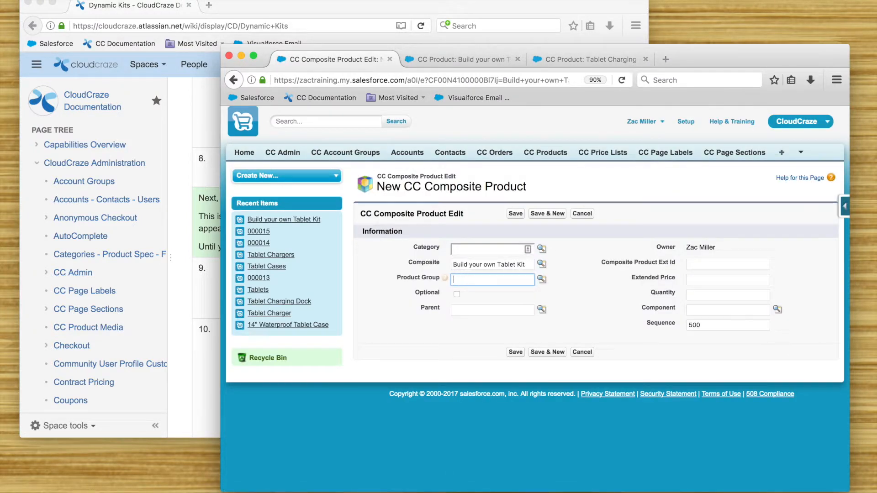
type("Tablet Chargers")
left_click(542, 278)
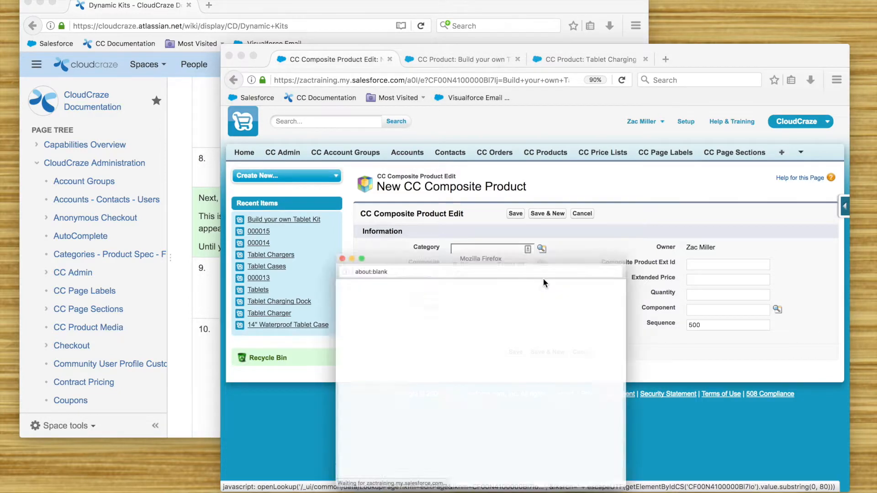
left_click(341, 372)
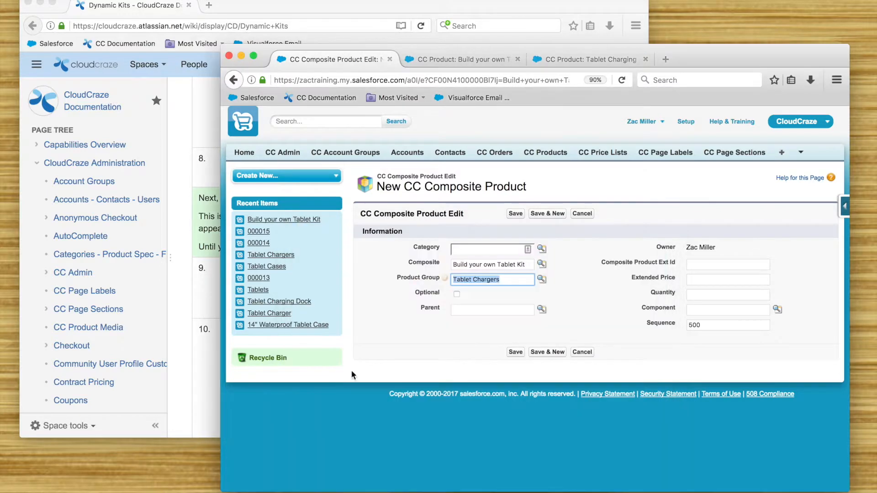
Step: Set the composite product's quantity to 1 and choose Tablet Charger as its component from the recently viewed products
left_click(716, 294)
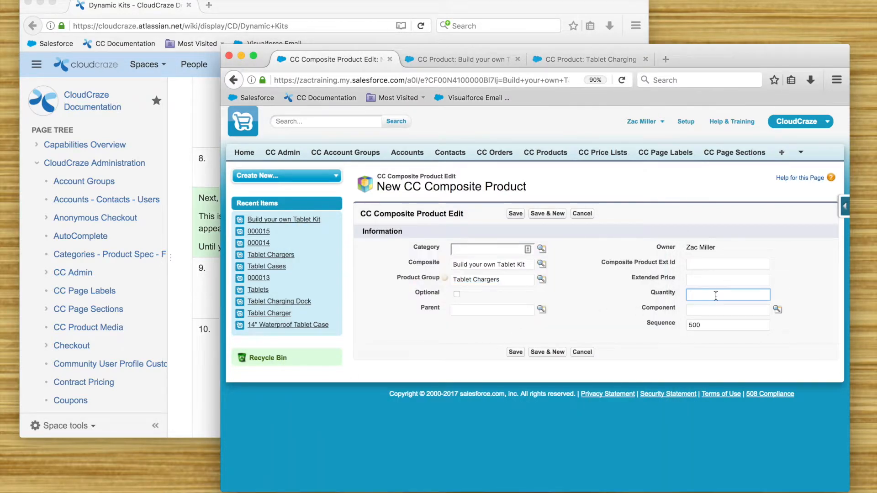
type("1")
left_click(719, 310)
left_click(775, 310)
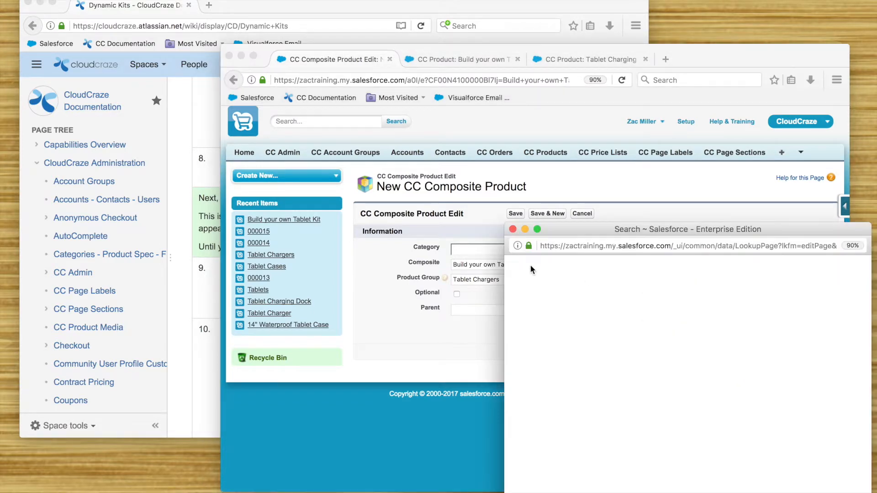
left_click_drag(569, 224, 544, 200)
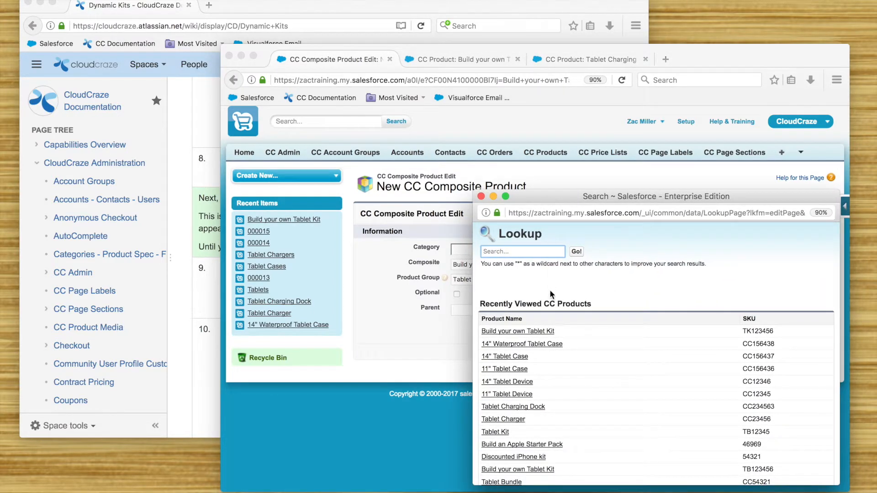
left_click(506, 419)
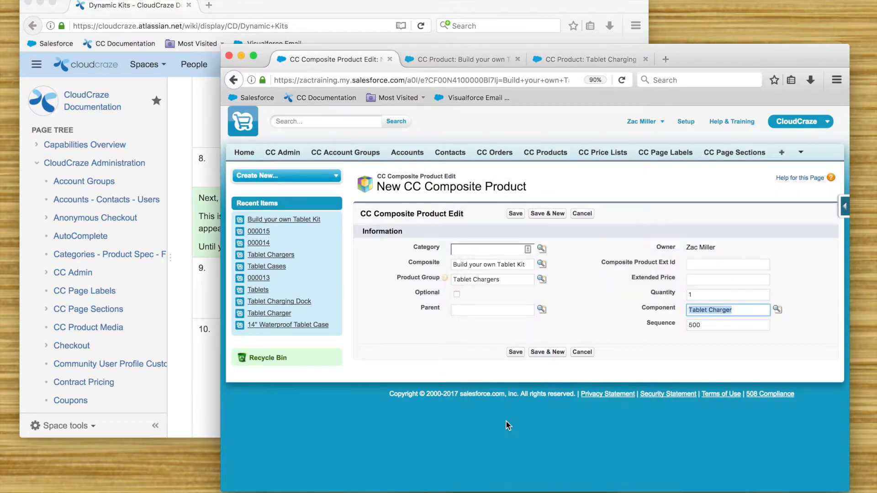
Step: Set the Tablet Charger composite product's sequence to 100 and save the record
left_click(689, 326)
key("Delete")
type("1")
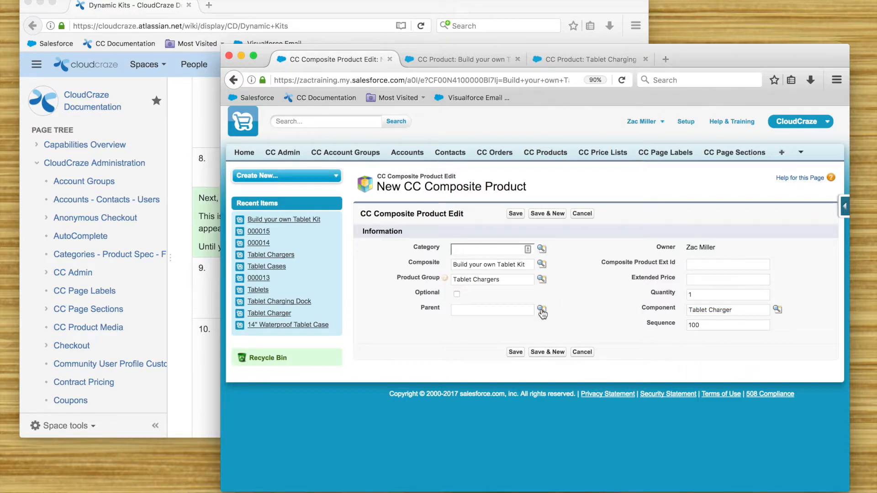
left_click(515, 351)
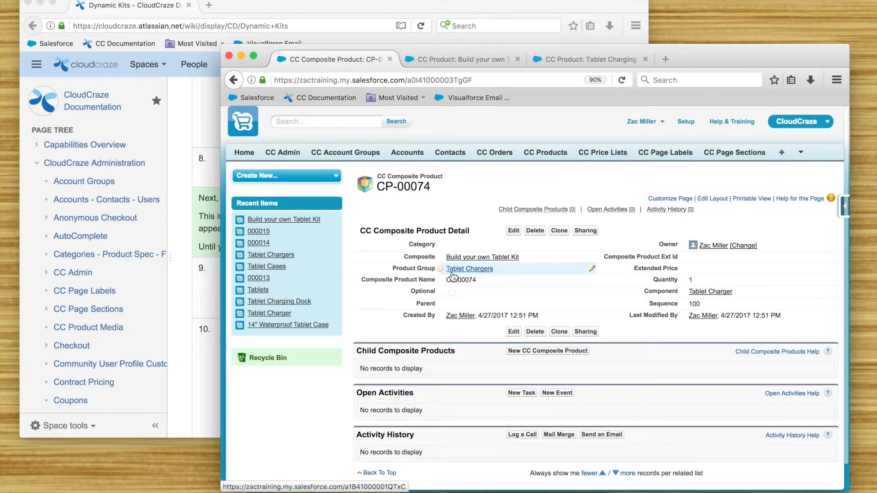
Step: Clone the Tablet Charger record and choose Tablet Charging Dock as the component from the recently viewed products
left_click(560, 231)
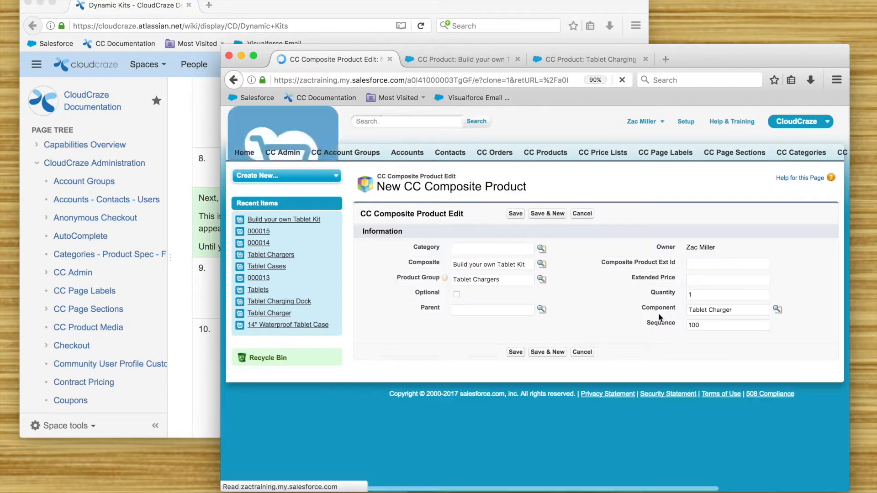
left_click(778, 310)
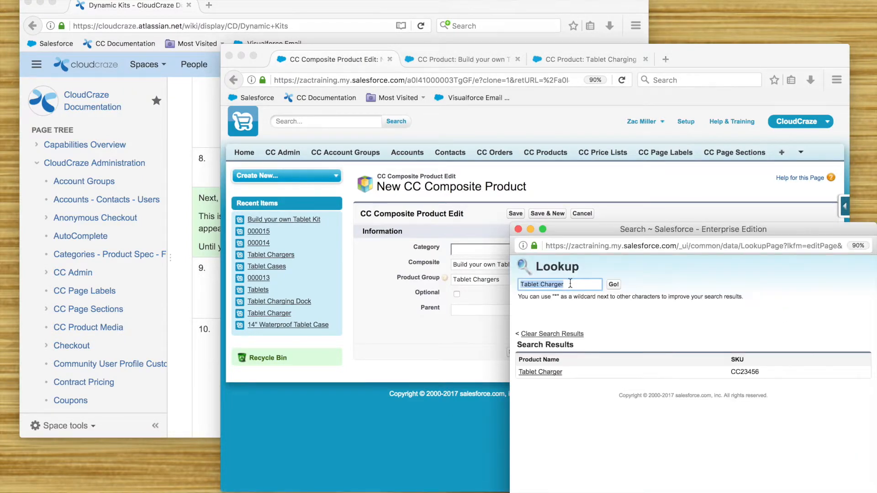
left_click(571, 283)
left_click_drag(570, 283, 512, 282)
key("BackSpace")
left_click(613, 285)
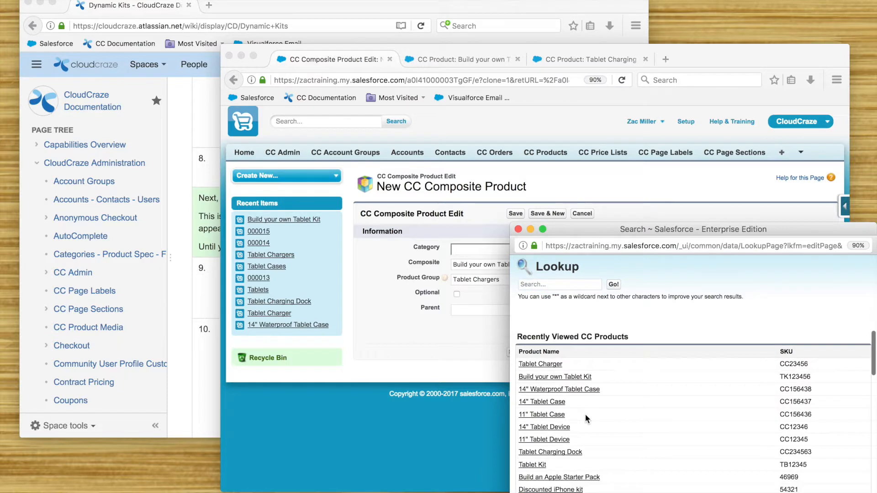
scroll(586, 414, "down", 3)
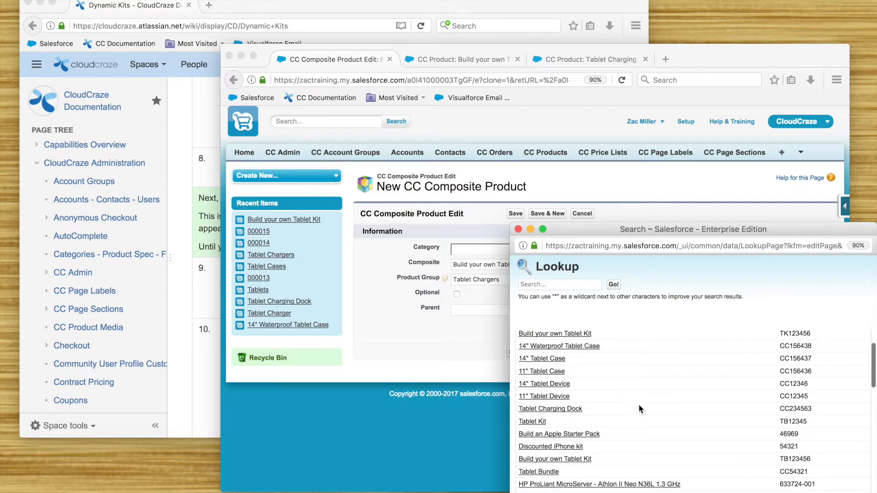
left_click(560, 409)
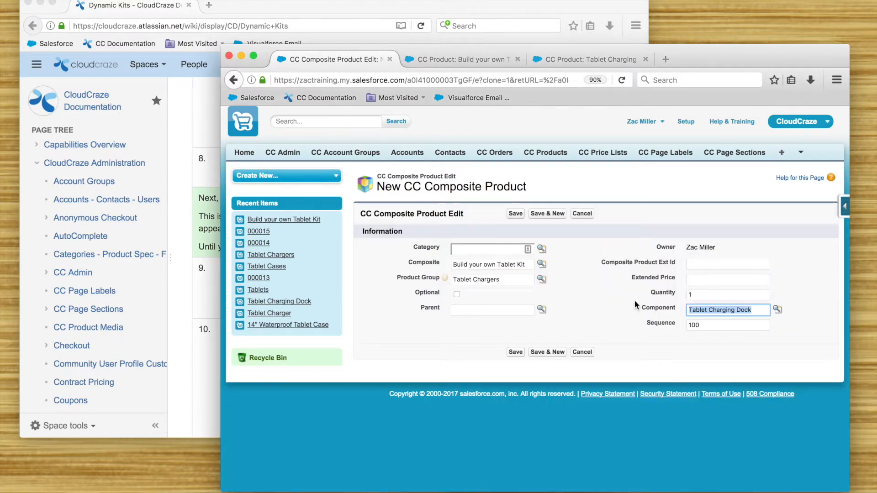
Step: Set the Tablet Charging Dock composite product's sequence to 200 and save the record
left_click(690, 325)
key("BackSpace")
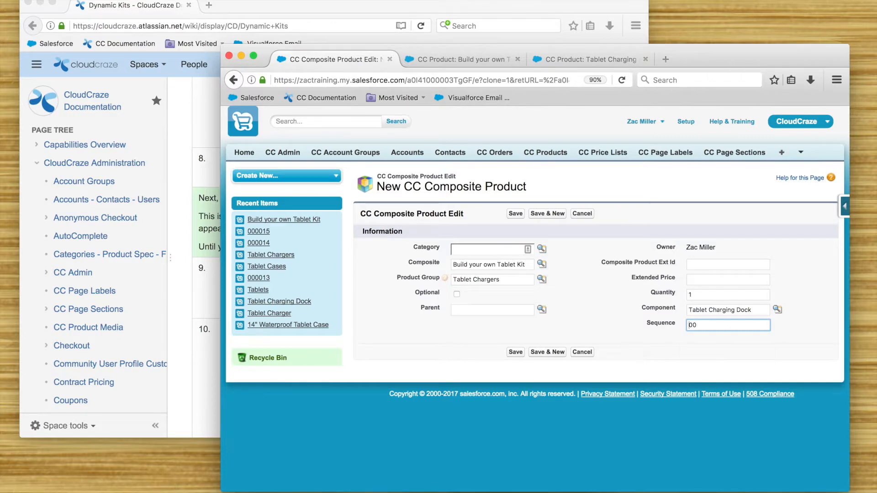
type("2")
left_click(634, 309)
left_click(515, 352)
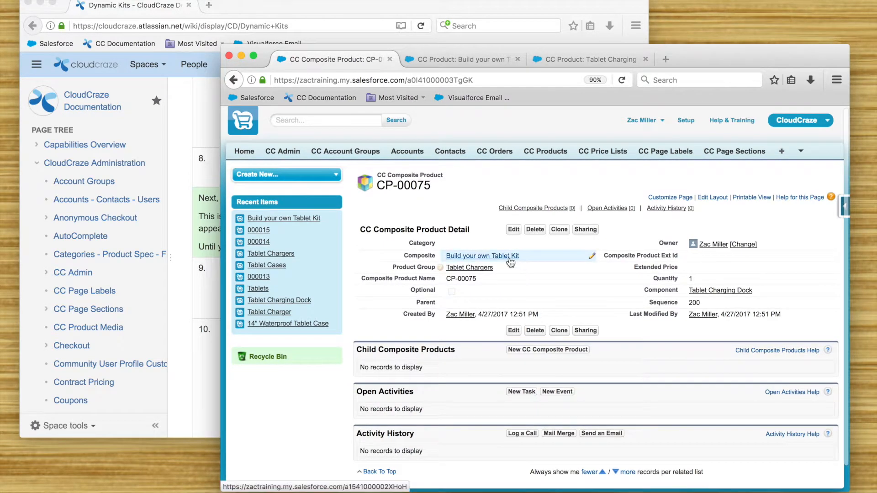
Step: Return to the Build your own Tablet Kit product and delete the composite product in the Cases group that has no component
mouse_move(499, 261)
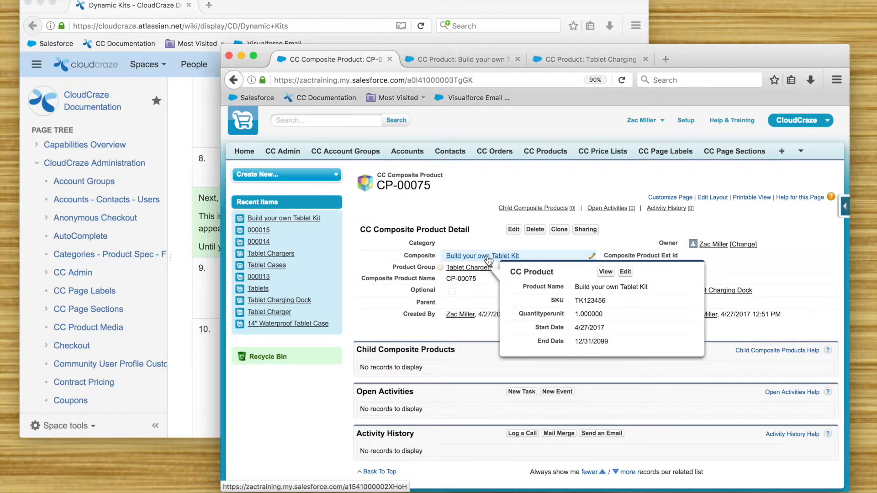
left_click(489, 260)
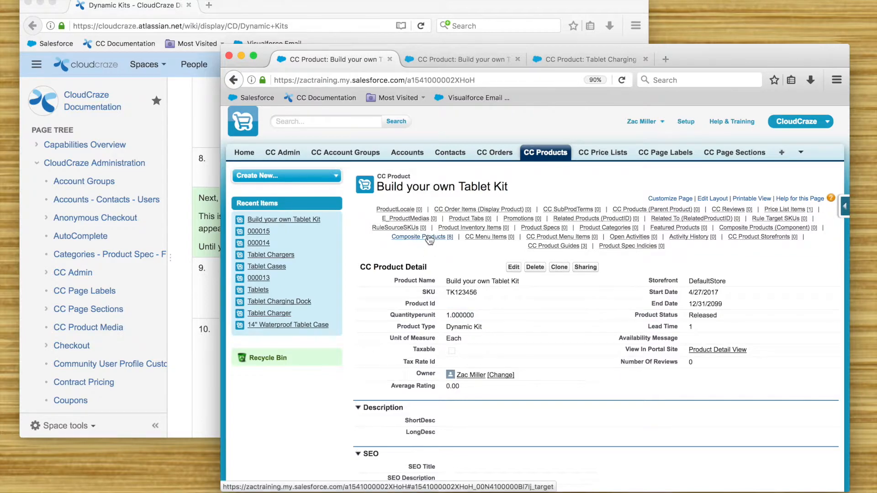
mouse_move(429, 238)
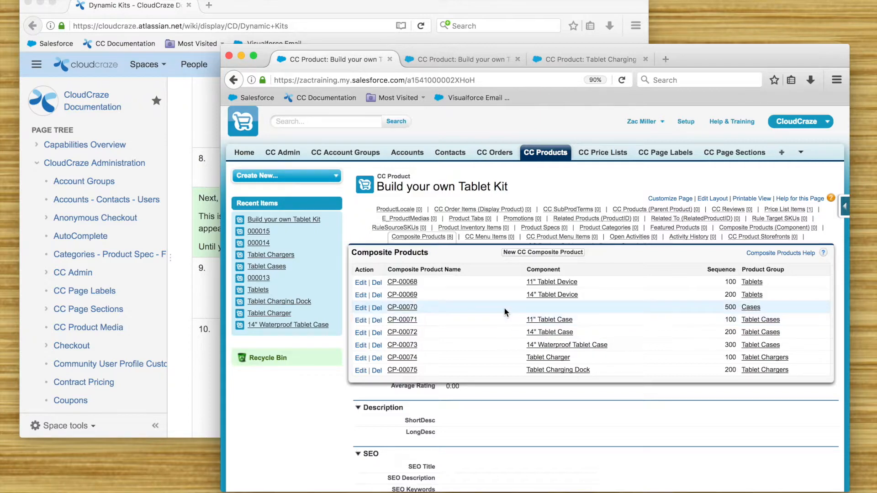
left_click(379, 309)
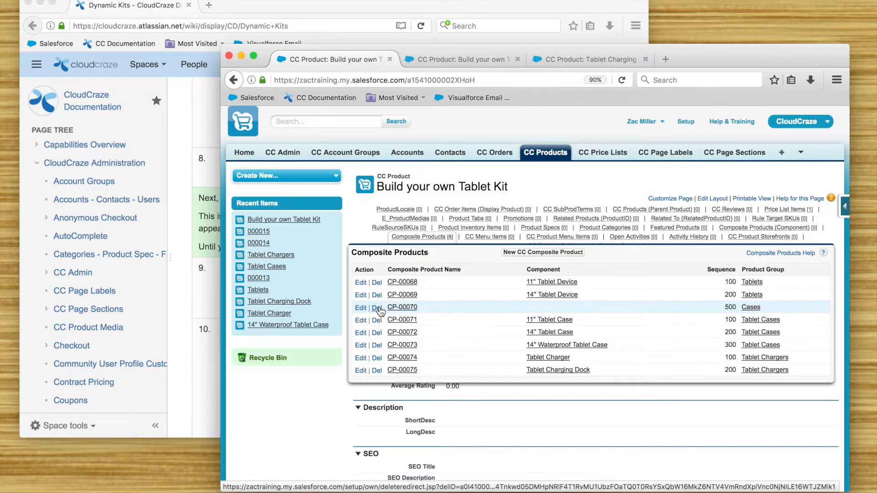
left_click(577, 274)
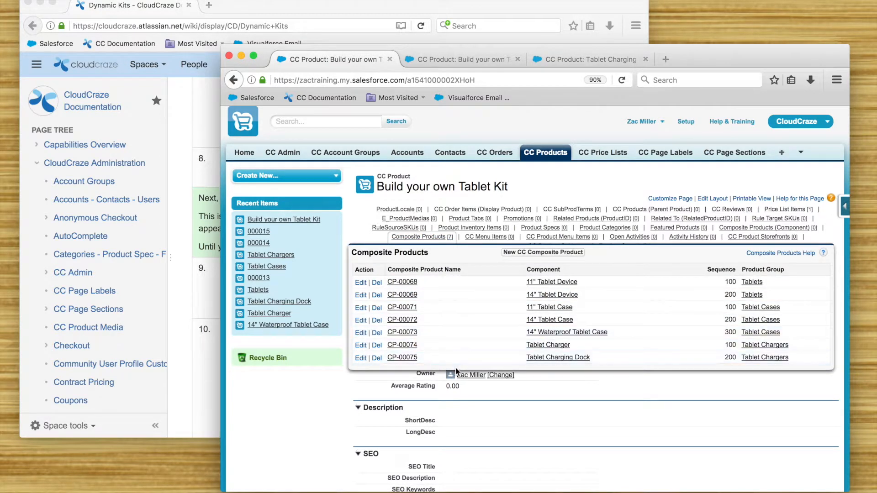
Step: Open the kit's storefront product detail page and select the 11" Tablet Device in the Tablets group
scroll(618, 365, "down", 1)
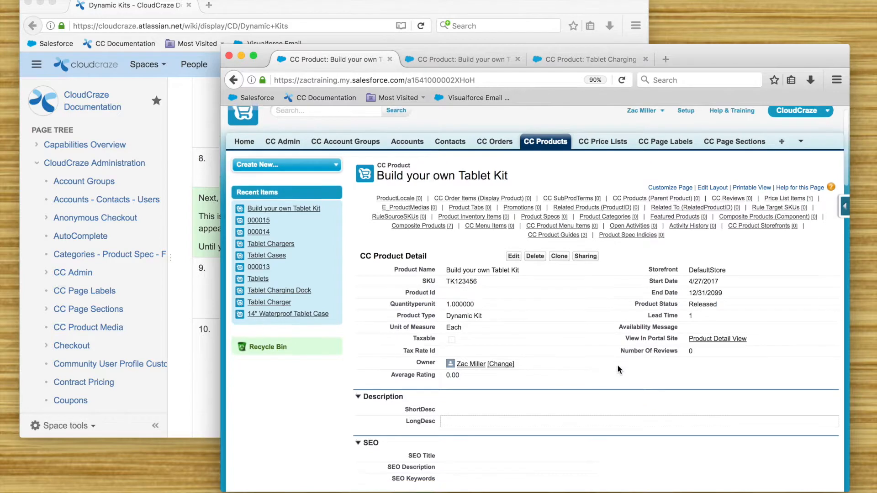
left_click(727, 337)
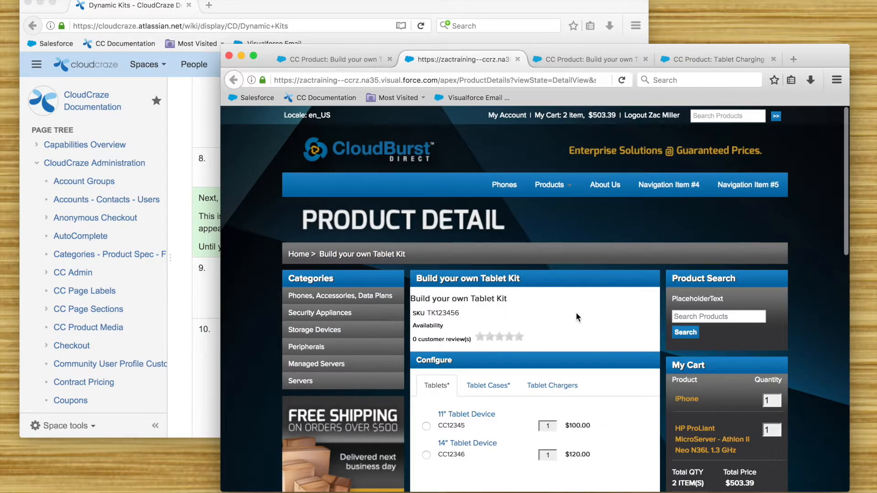
scroll(576, 312, "down", 5)
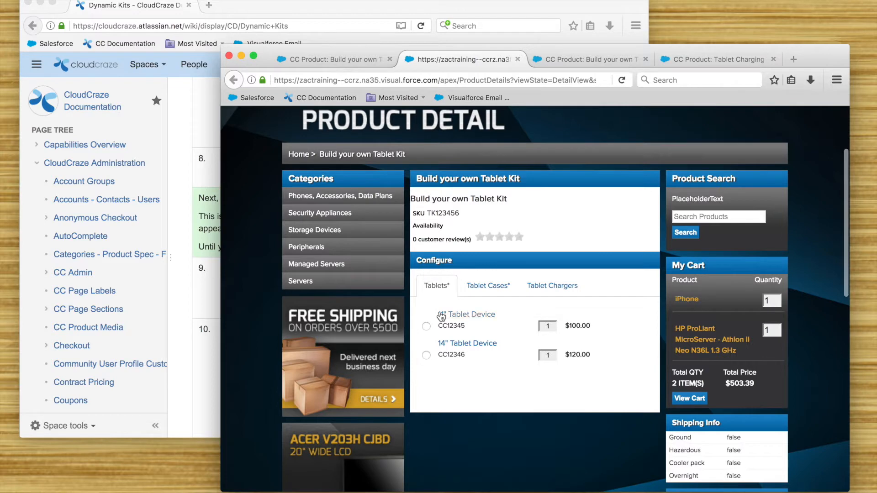
scroll(442, 315, "down", 2)
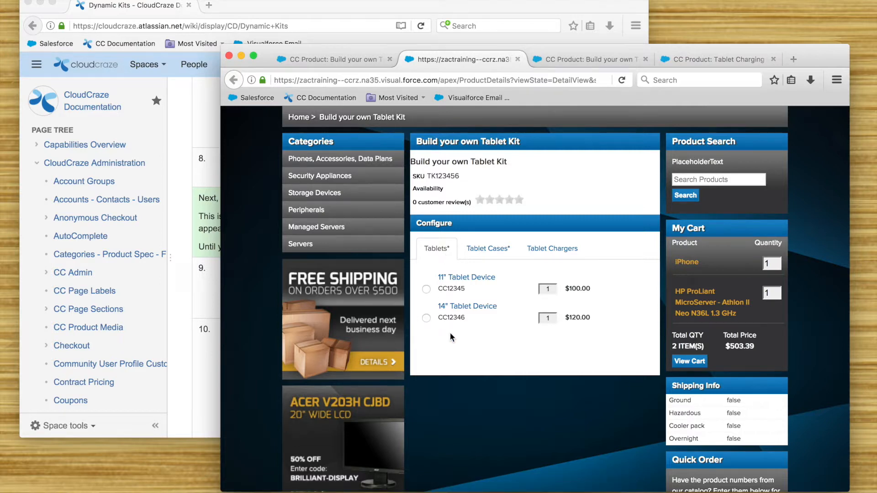
left_click(426, 289)
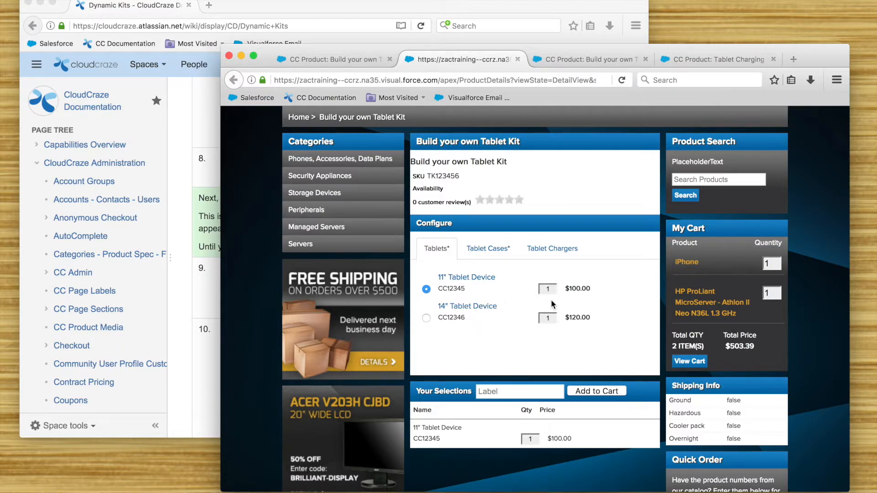
Step: Try selecting several tablet cases in the kit, leaving only the 14" Waterproof Tablet Case selected
left_click(495, 253)
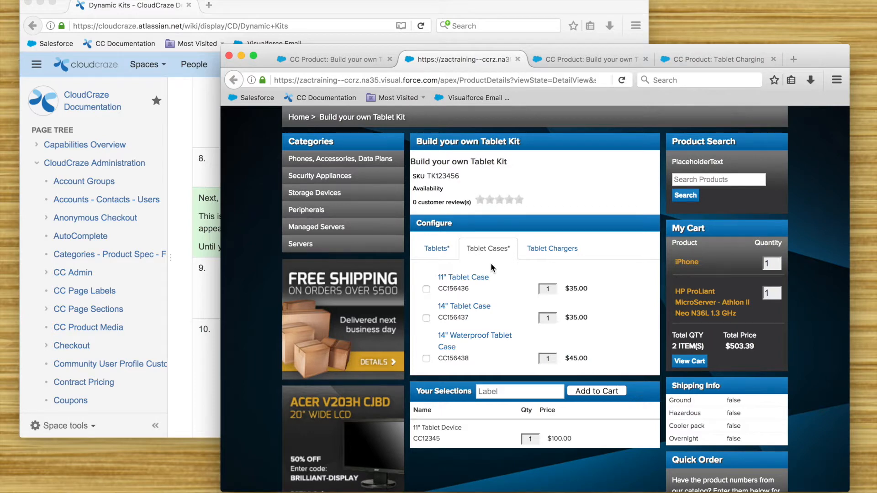
left_click(426, 289)
left_click(426, 318)
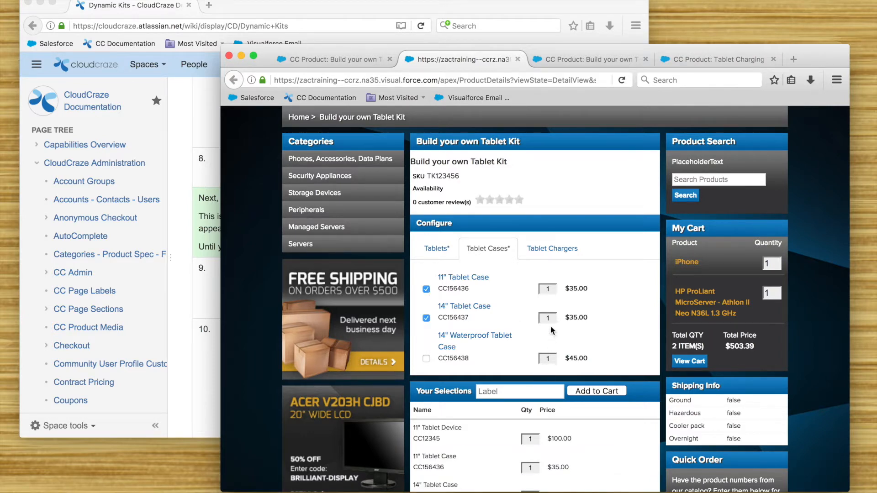
left_click(426, 360)
left_click(426, 318)
left_click(427, 289)
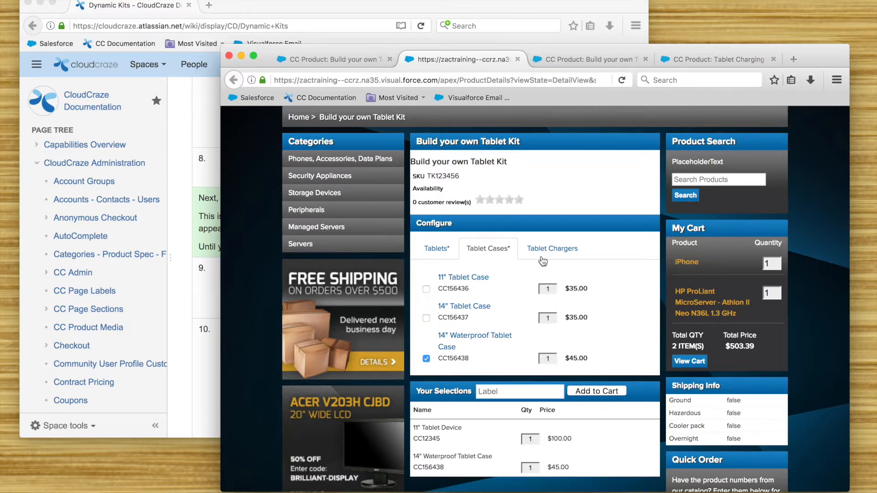
Step: Add the Tablet Charger to the kit selections with a quantity of 3
left_click(560, 249)
left_click(426, 289)
left_click_drag(555, 289, 534, 289)
type("3")
Step: Switch the kit's tablet to the 14" Tablet Device and compare the options in the Tablets and Tablet Cases groups
left_click(439, 246)
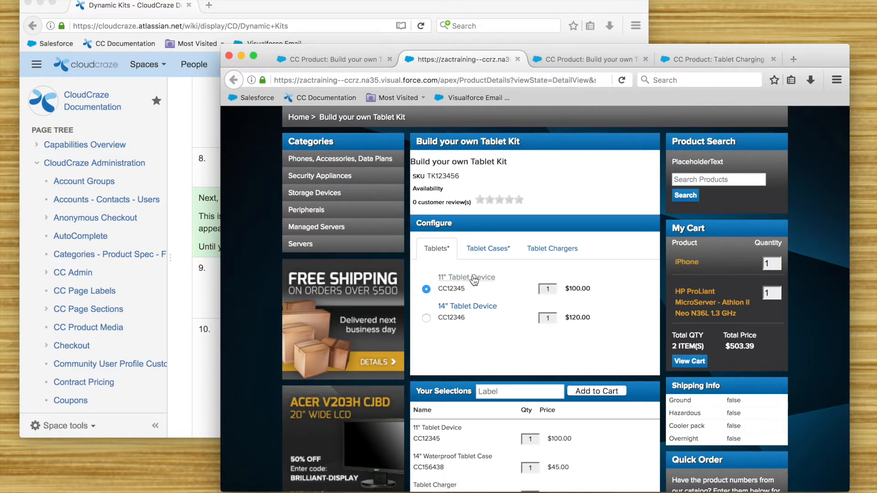
left_click(490, 248)
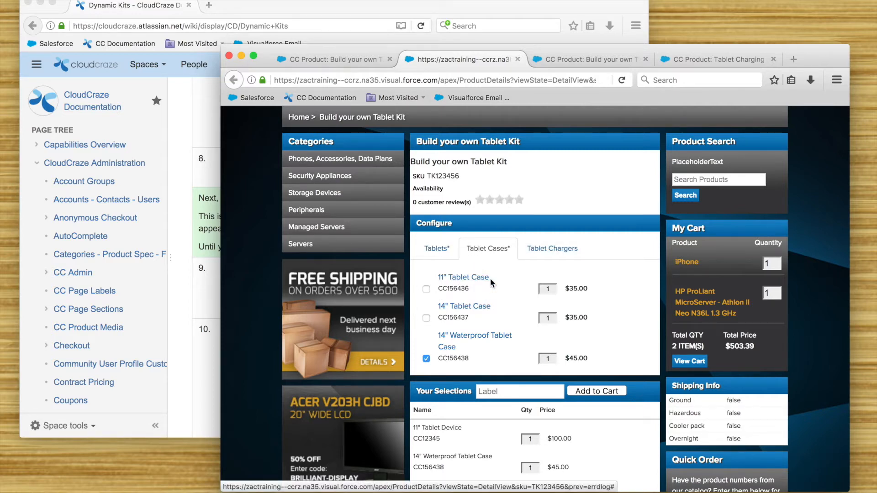
left_click(428, 249)
left_click(427, 319)
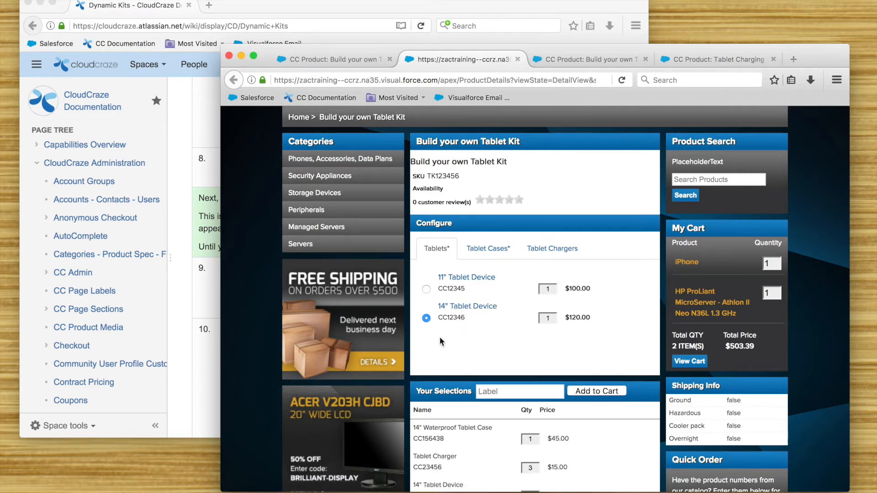
left_click(481, 249)
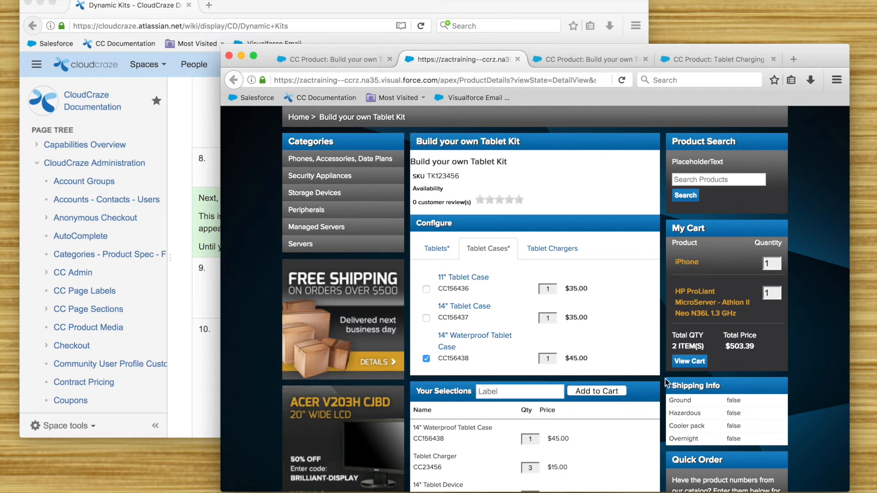
scroll(665, 379, "up", 3)
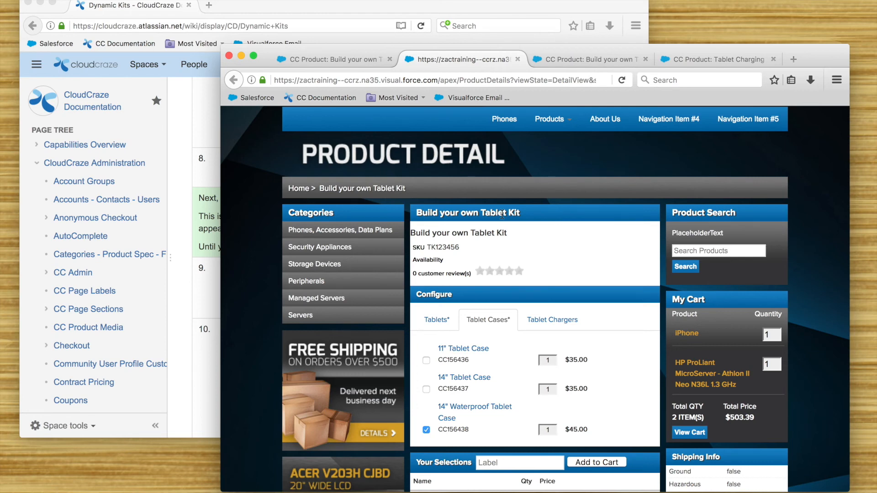
left_click(426, 321)
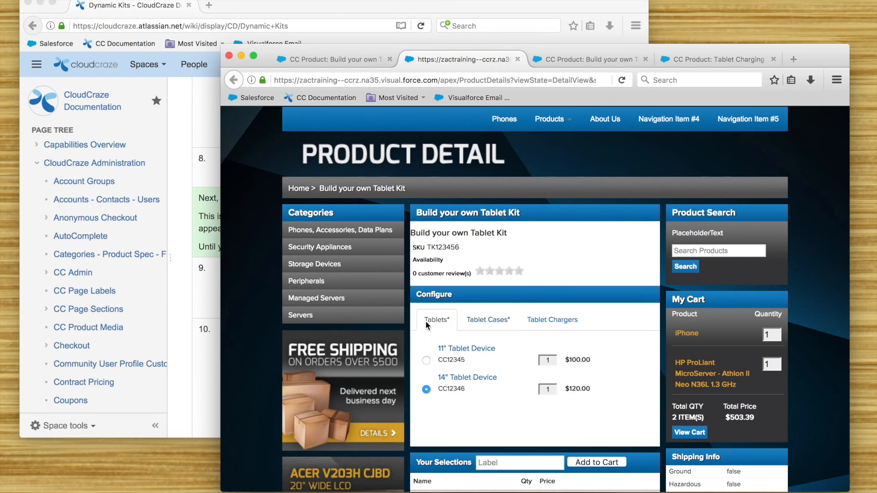